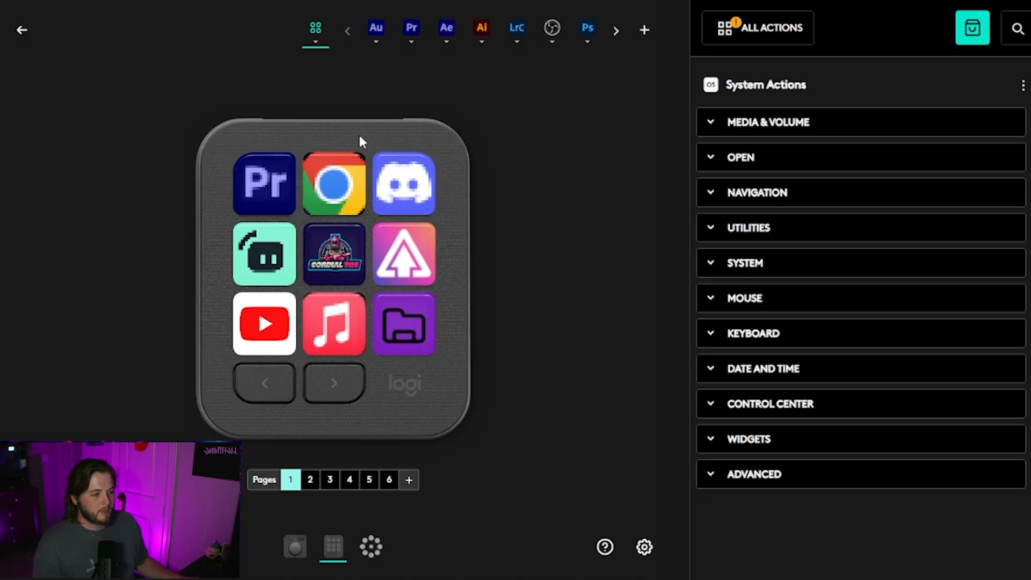
Step: Open the Logi Marketplace and look through the available application profiles
click(973, 30)
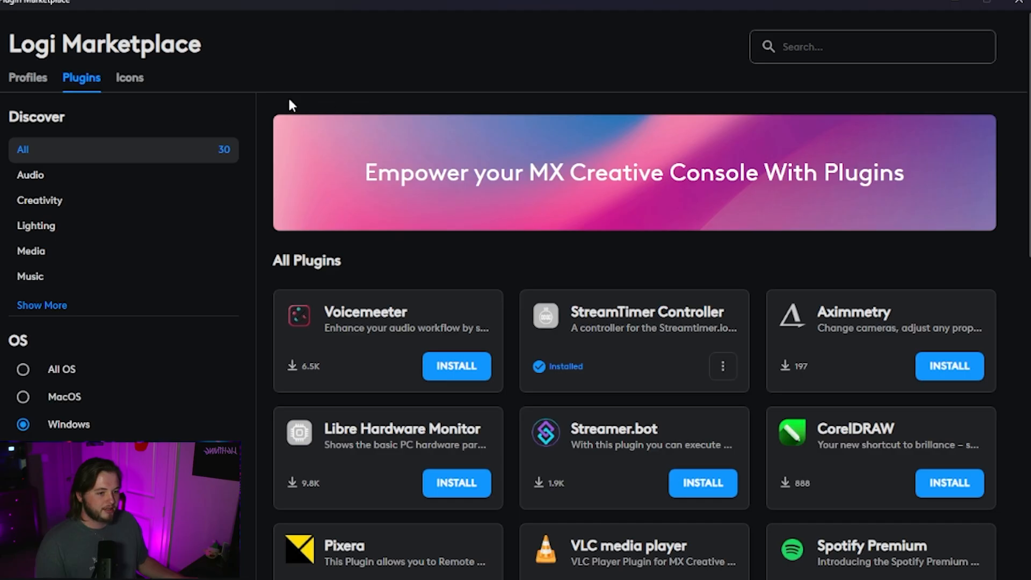
click(36, 80)
click(76, 81)
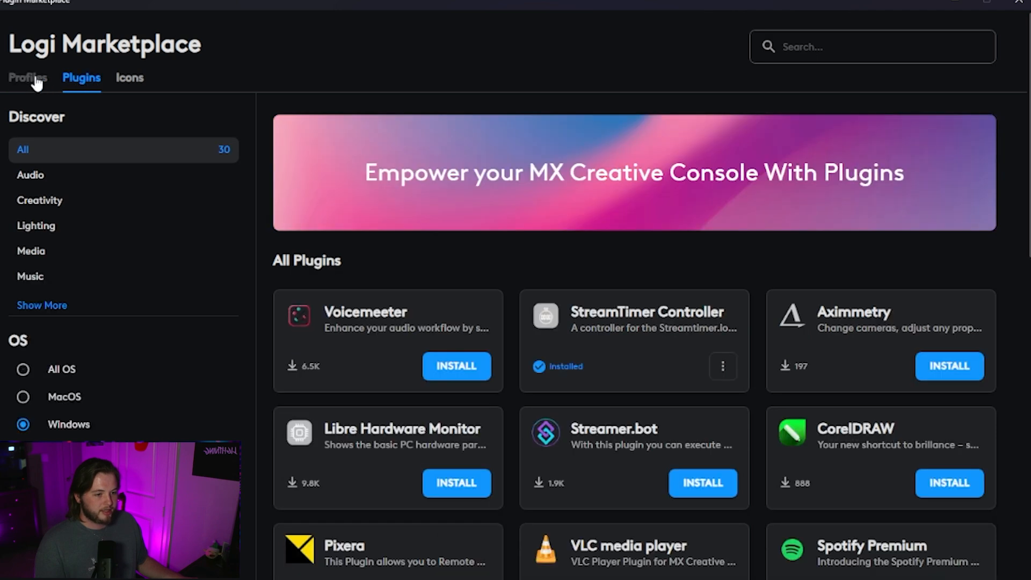
click(34, 76)
scroll(470, 338, down, 2)
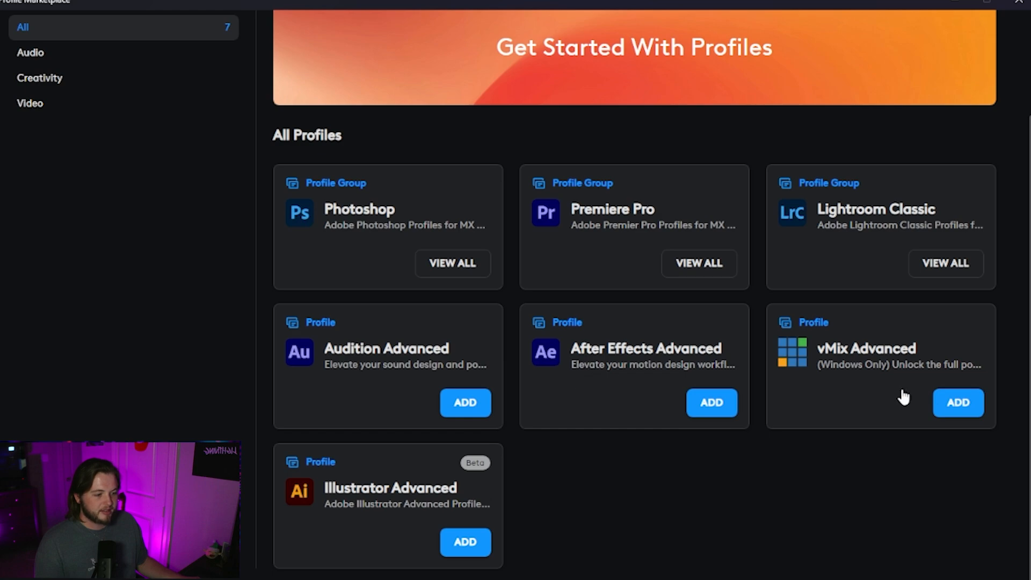
scroll(708, 359, up, 2)
Step: Browse the full list of Windows plugins in the marketplace, checking which streaming and creative apps are supported
click(75, 83)
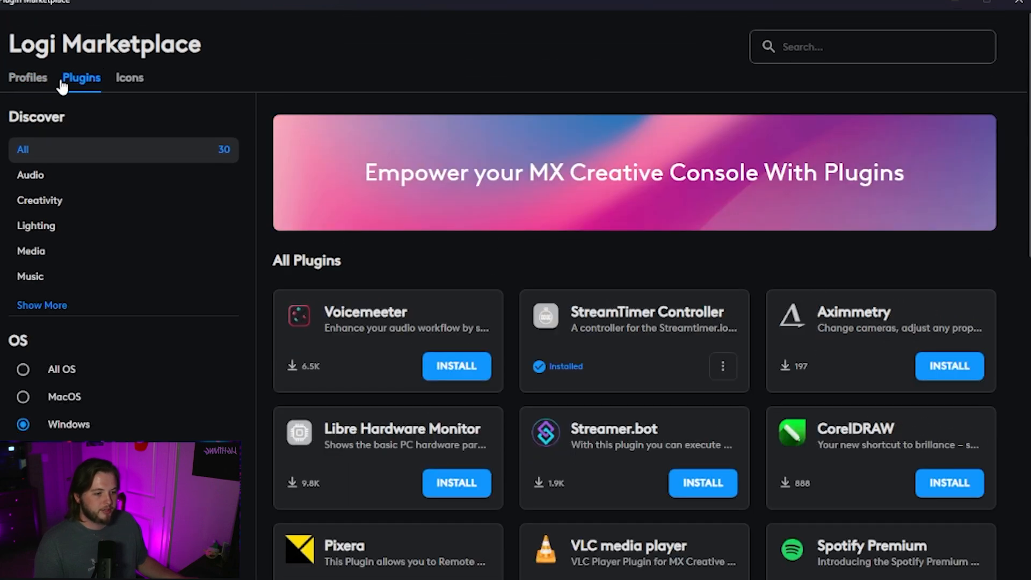
scroll(647, 237, down, 12)
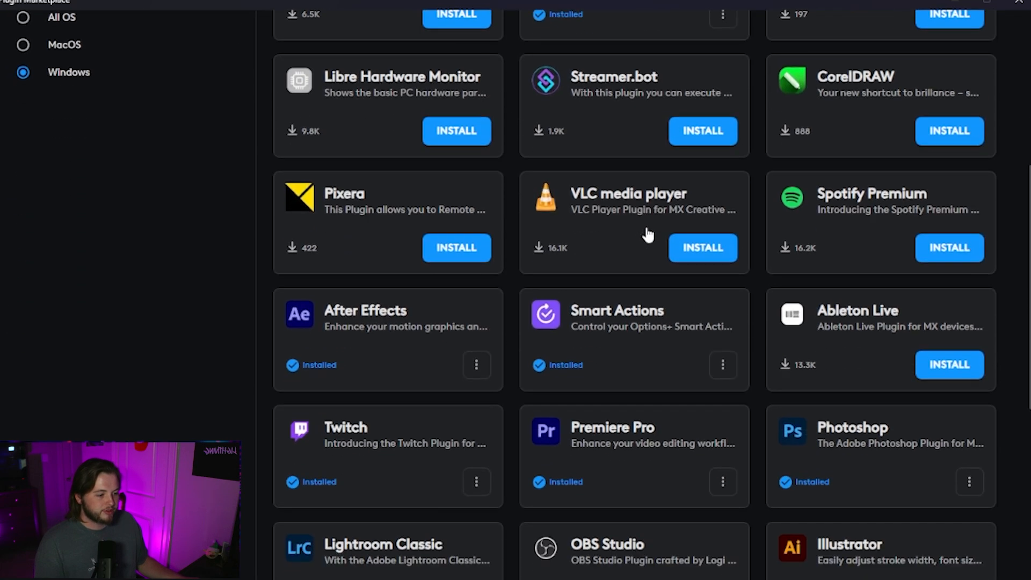
scroll(650, 233, up, 2)
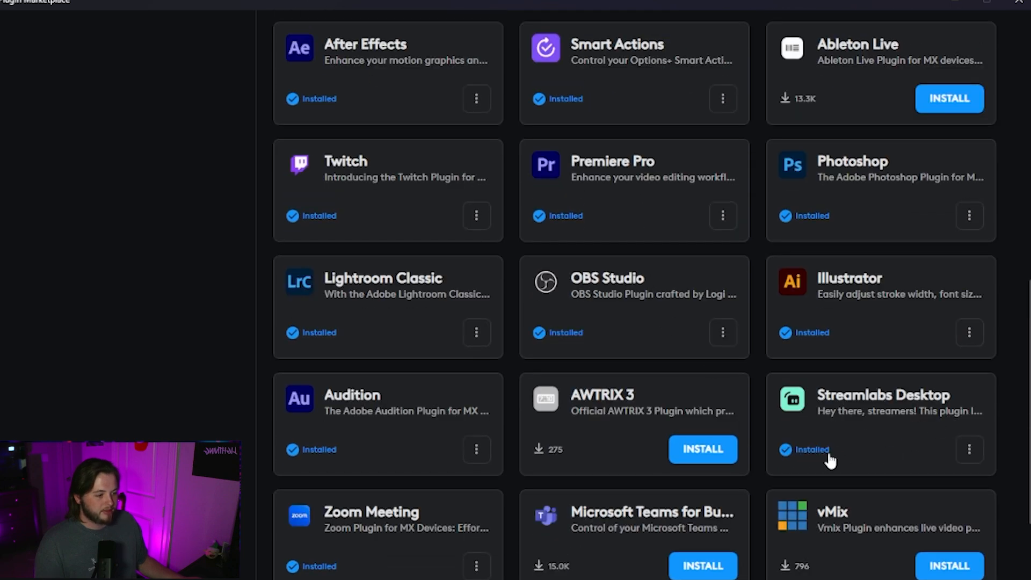
scroll(768, 454, down, 2)
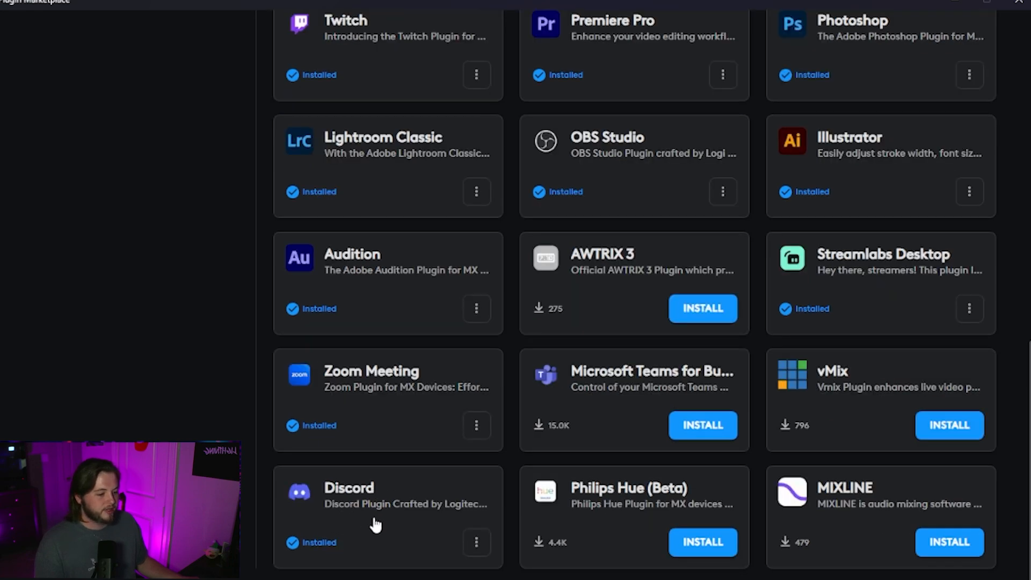
scroll(541, 488, up, 6)
scroll(556, 477, down, 1)
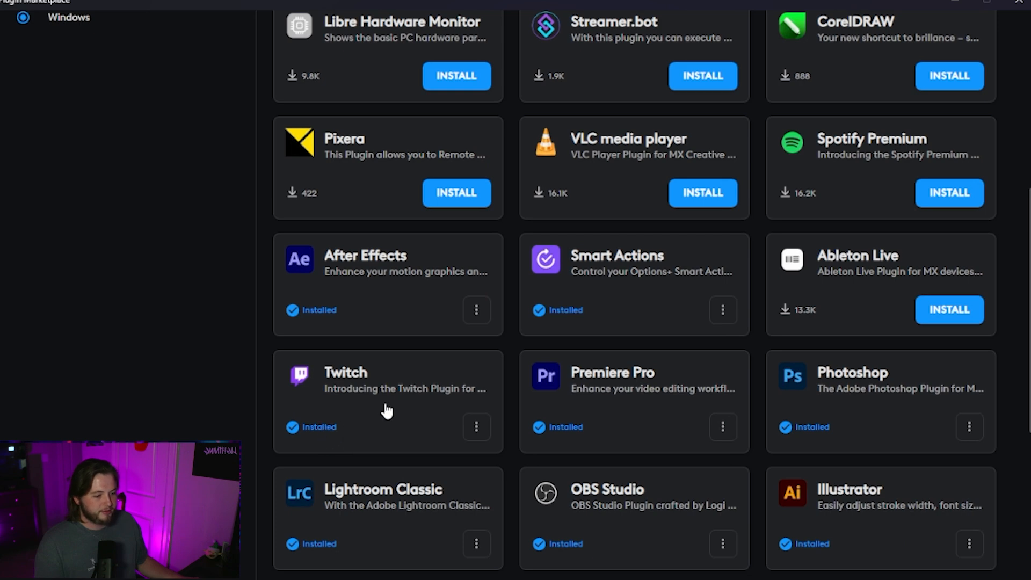
scroll(567, 401, down, 5)
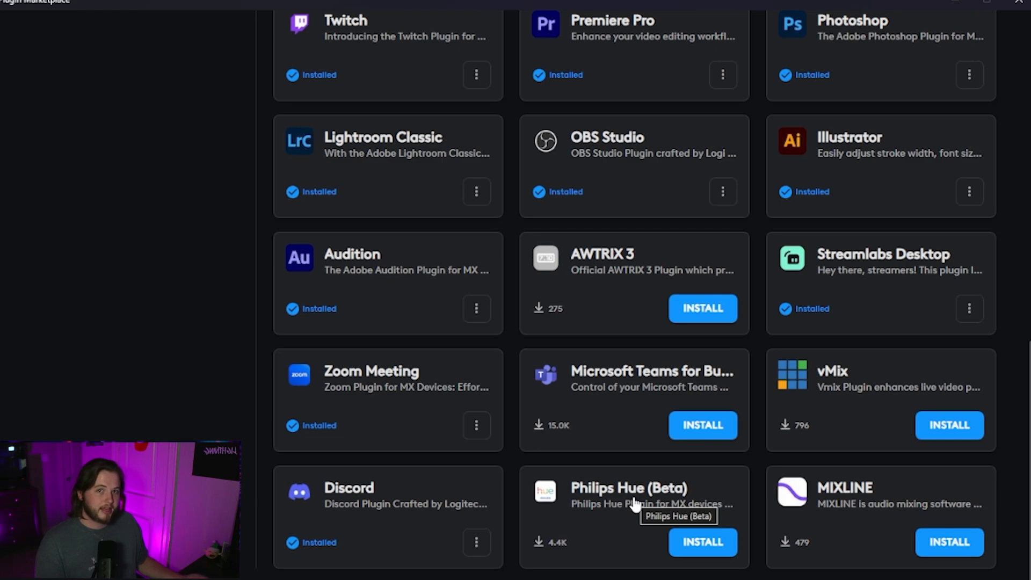
scroll(634, 505, up, 11)
scroll(634, 473, down, 6)
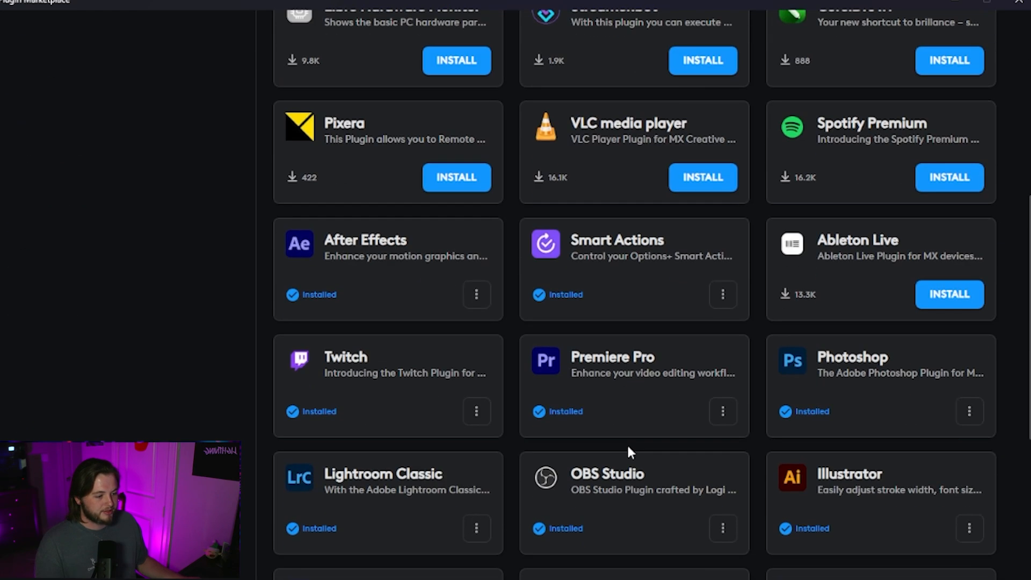
scroll(632, 457, down, 1)
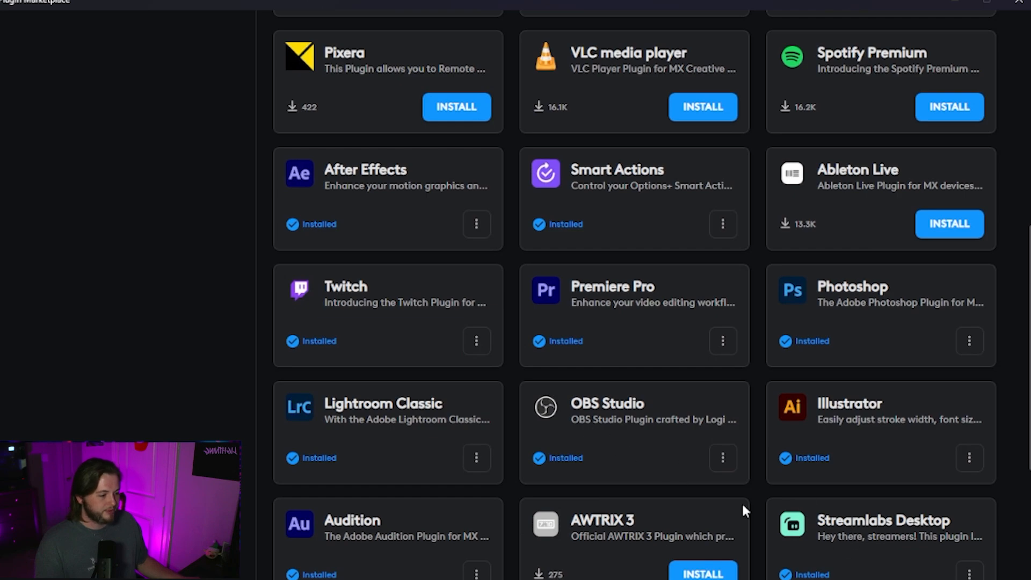
scroll(421, 426, down, 4)
scroll(375, 430, up, 10)
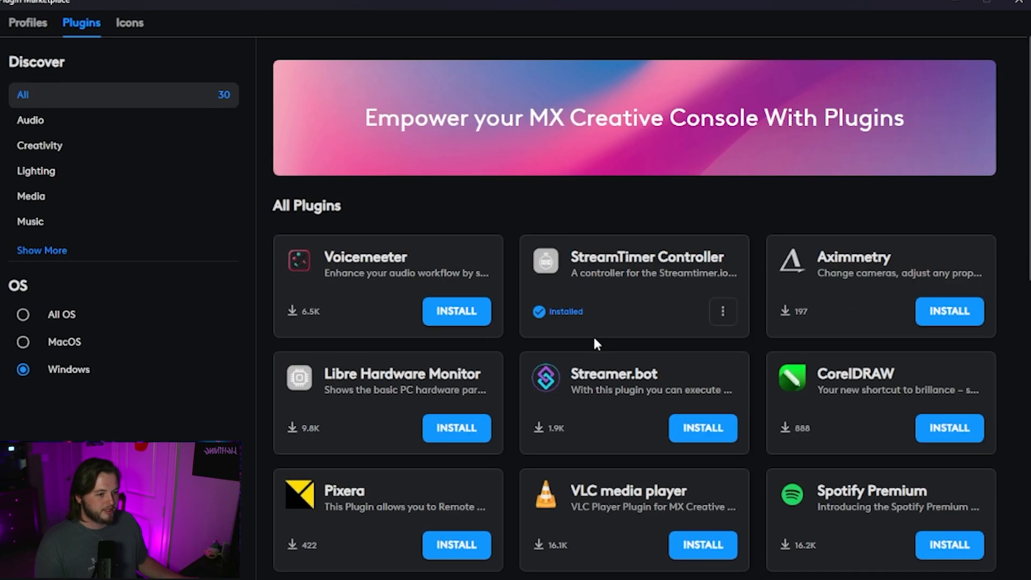
Step: Close the marketplace and browse the applications offered for a new application profile on the MX Creative Keypad
click(1018, 2)
click(376, 41)
click(646, 31)
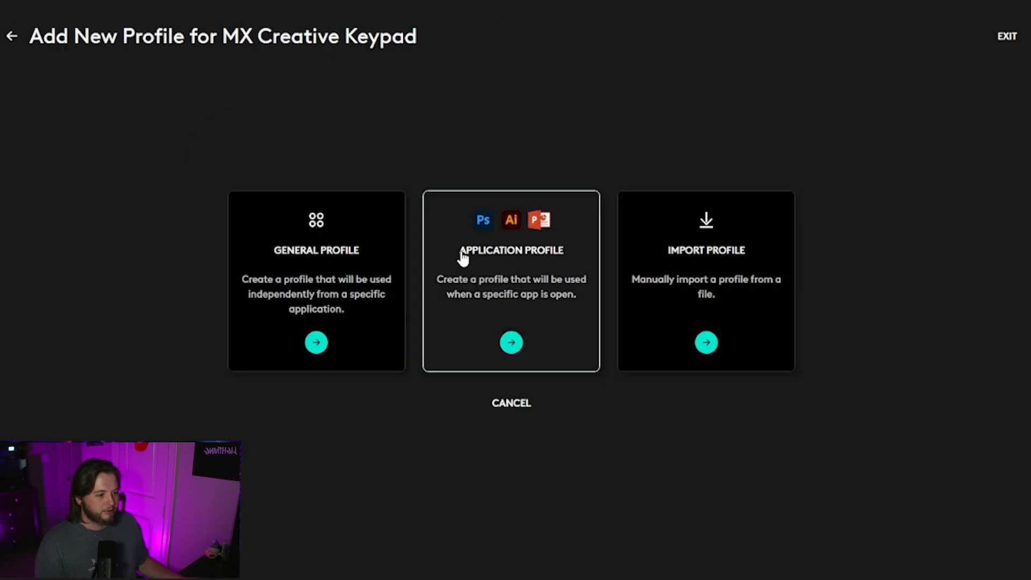
click(506, 285)
scroll(571, 288, down, 6)
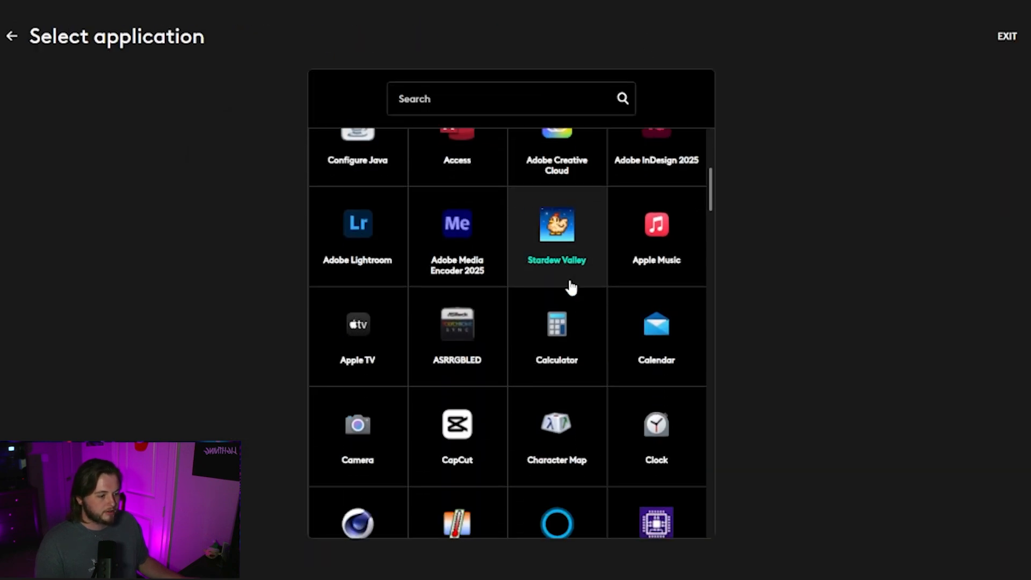
scroll(570, 288, down, 15)
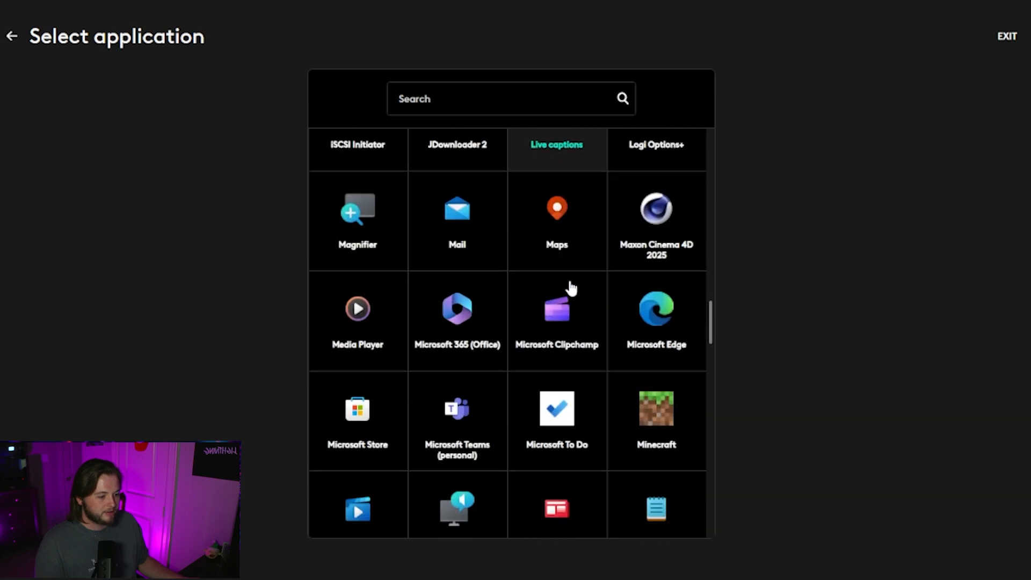
scroll(571, 288, down, 10)
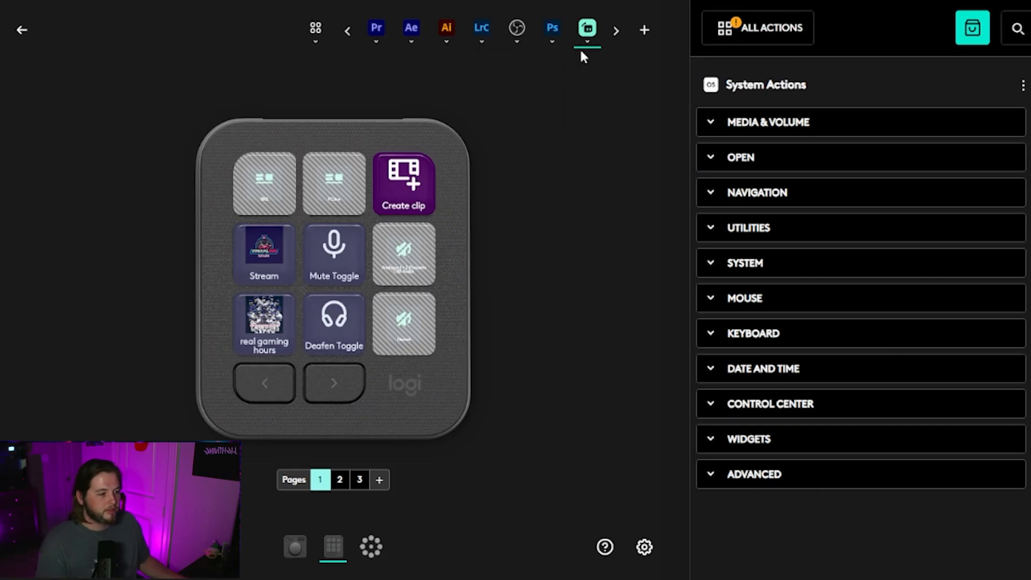
Step: Add a new empty page to the existing Streamlabs Desktop profile
click(584, 37)
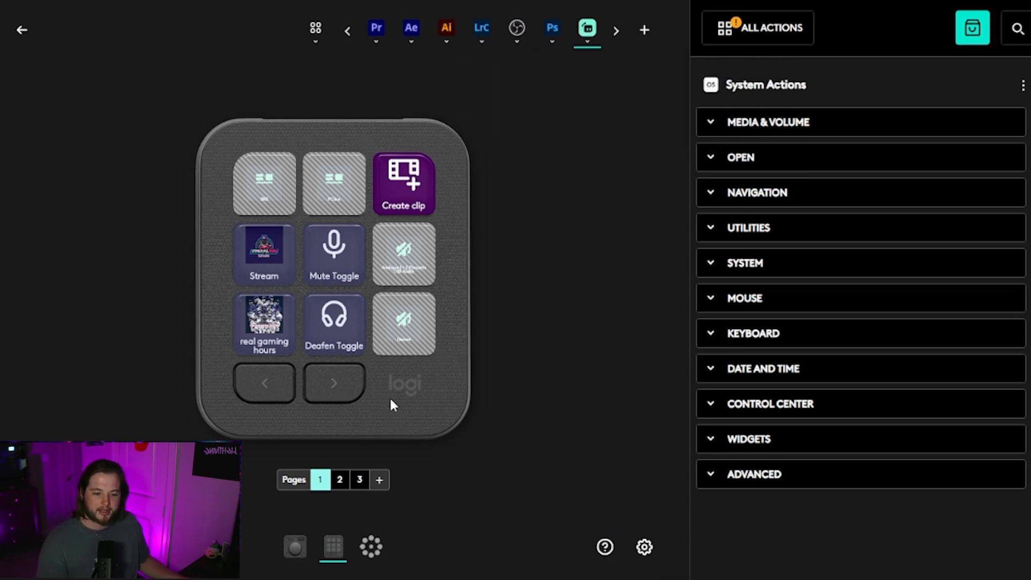
click(379, 479)
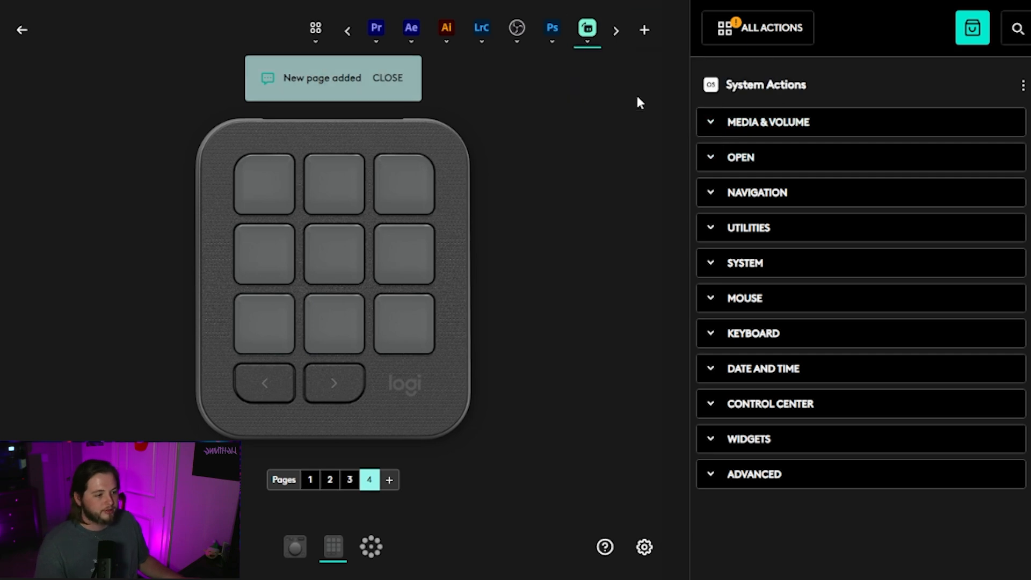
Step: Create another profile for Streamlabs Desktop and save it as Streamlabs Desktop Profile 2
mouse_move(588, 32)
click(610, 106)
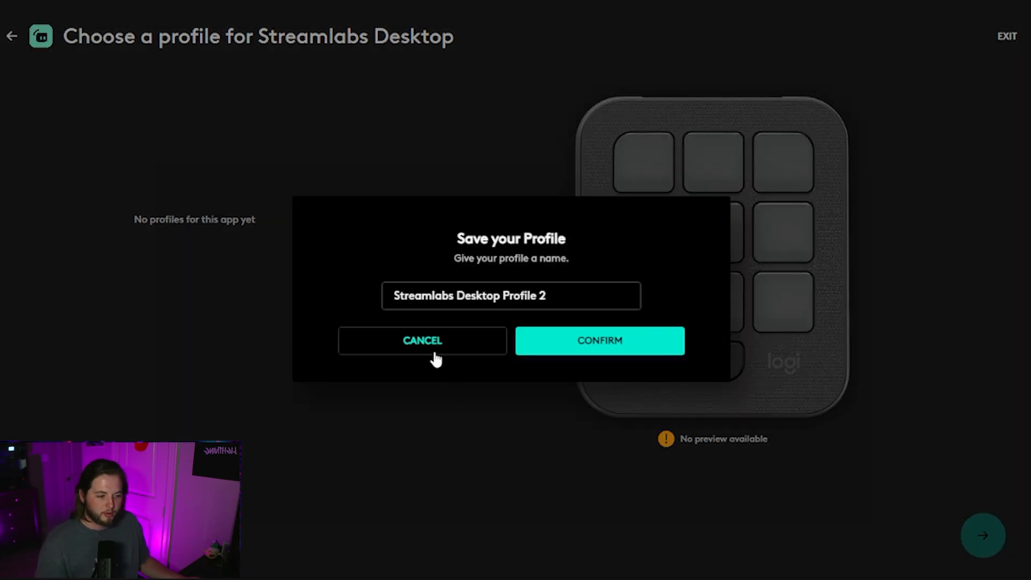
click(433, 359)
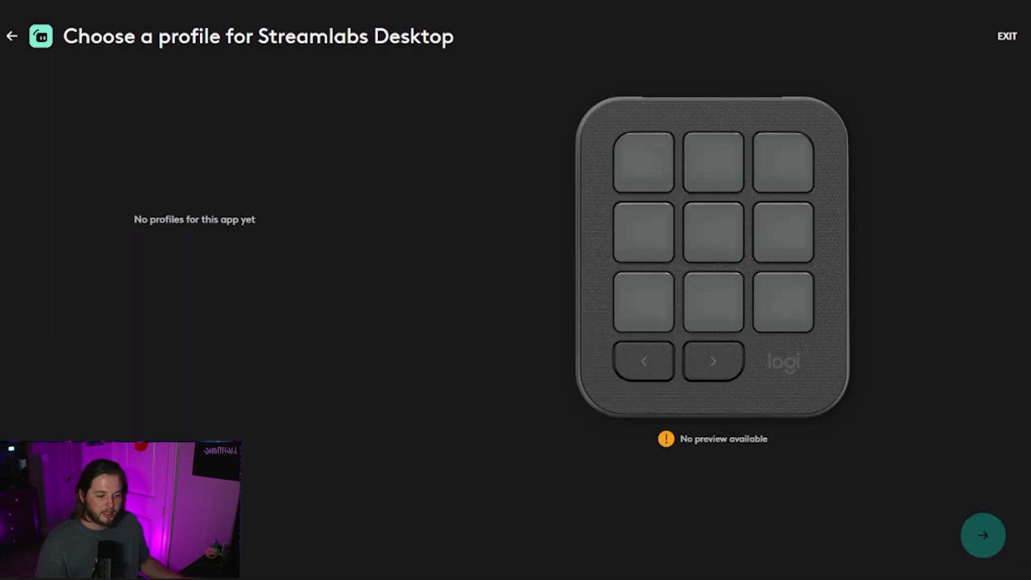
click(195, 516)
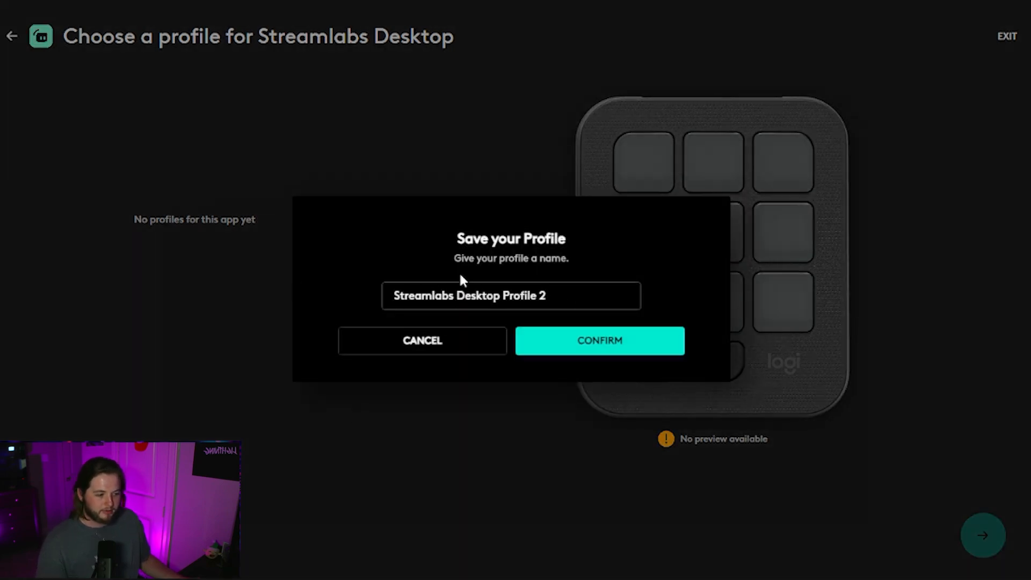
click(605, 349)
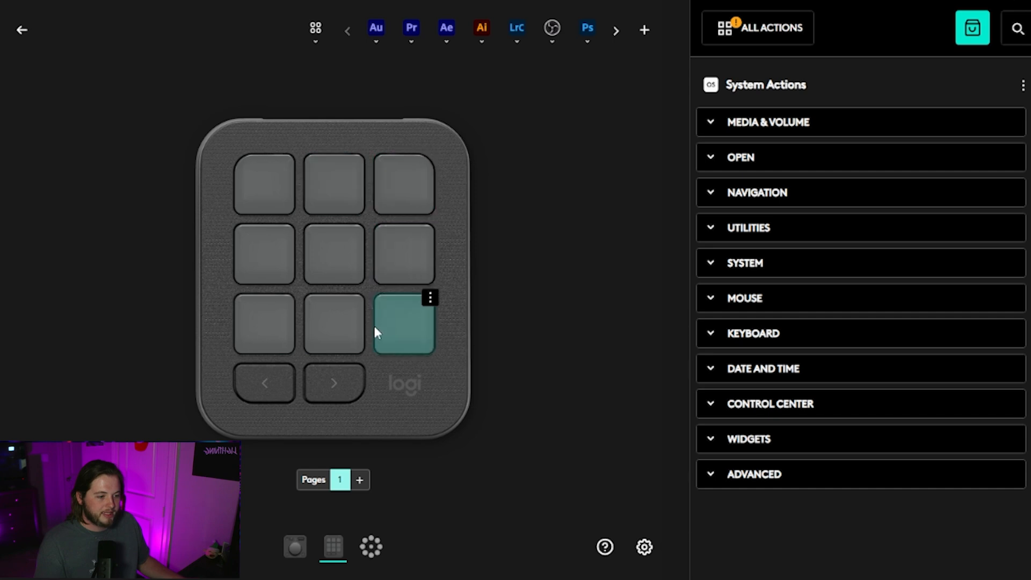
Step: Look through the keypad pages of the general profile to review the actions assigned to their keys
click(594, 35)
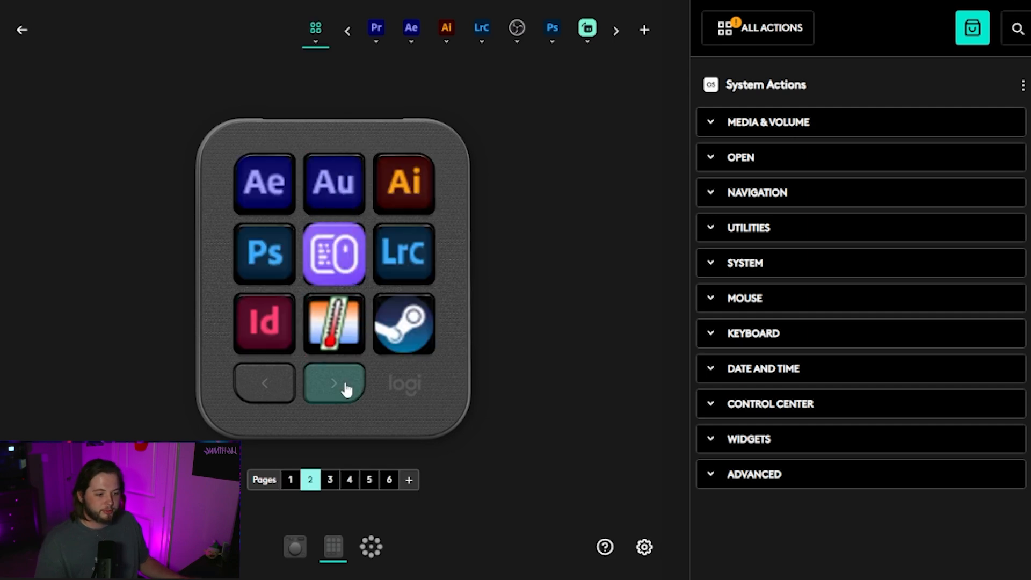
click(346, 388)
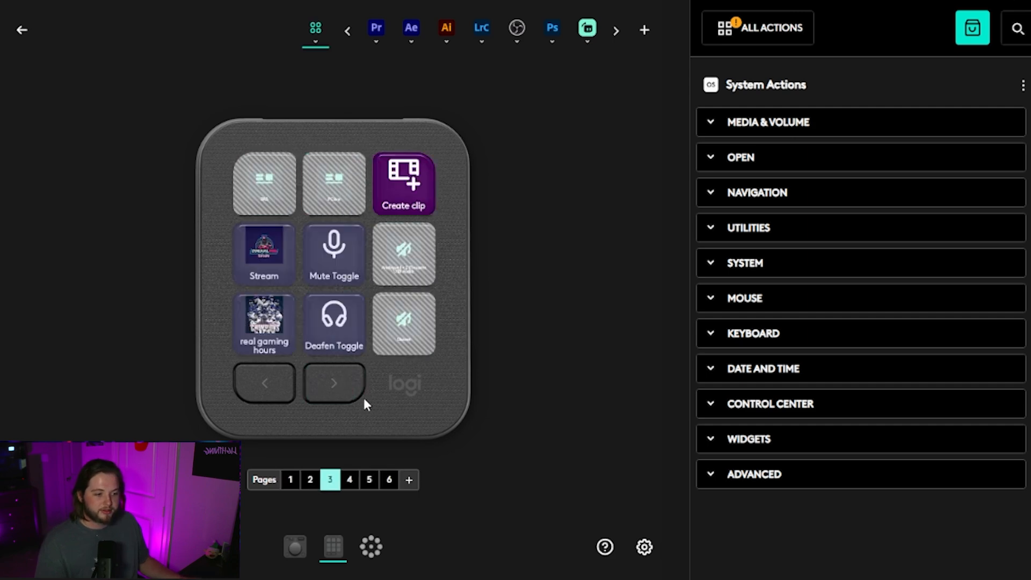
click(334, 395)
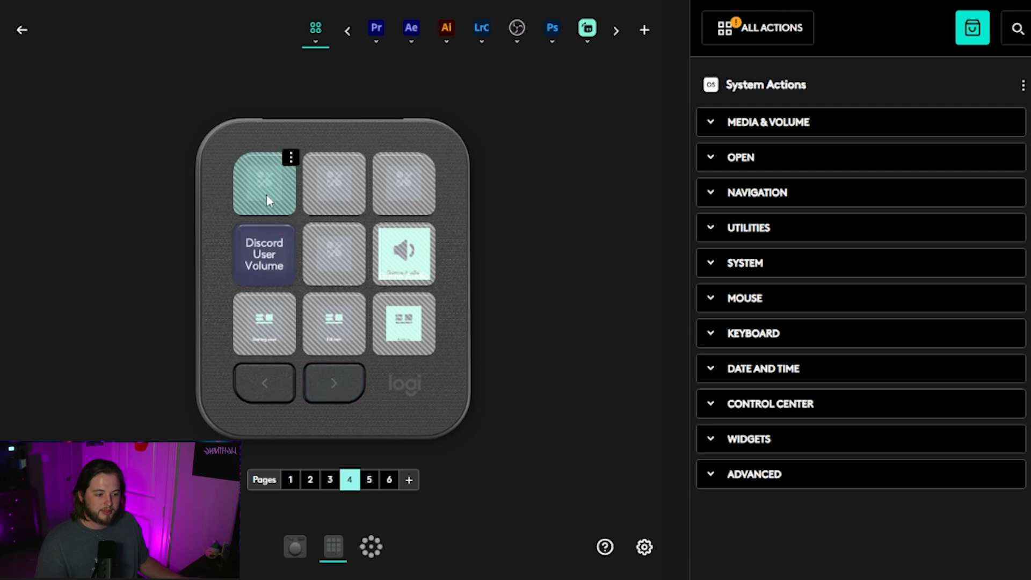
click(335, 388)
click(272, 396)
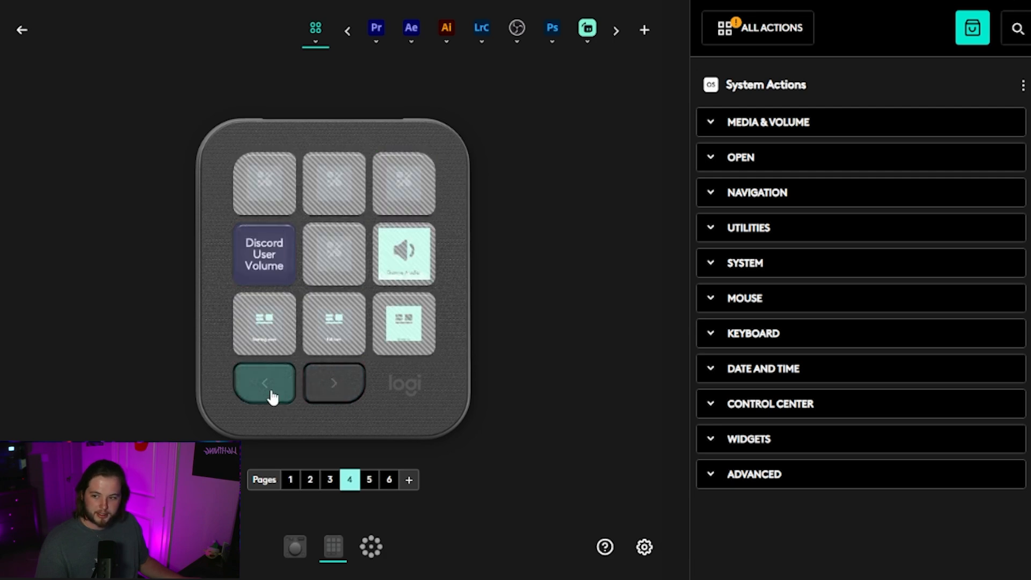
click(272, 396)
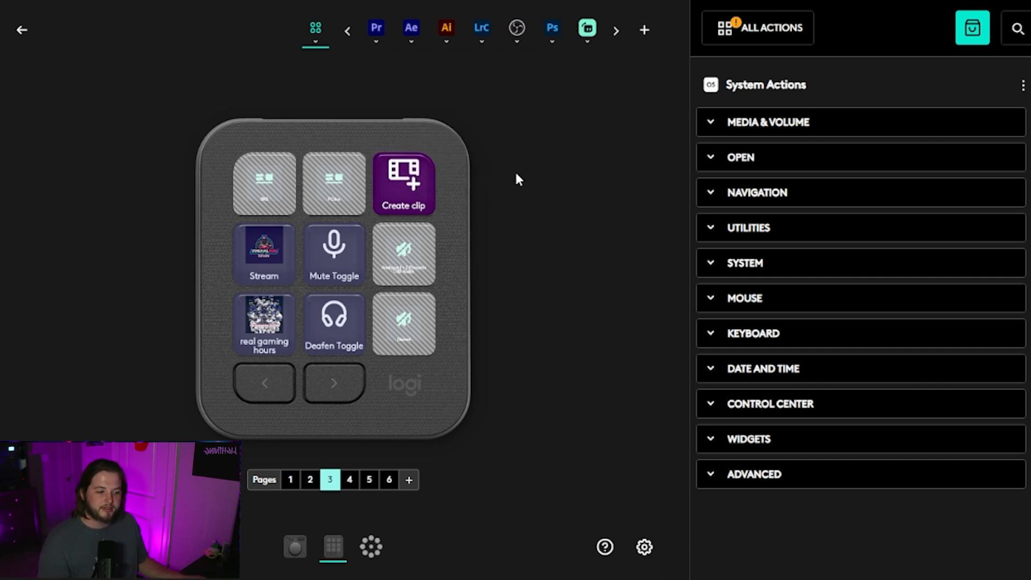
Step: Switch to Streamlabs Desktop Profile 2 and show the actions of the installed Streamlabs Desktop plugin
mouse_move(575, 36)
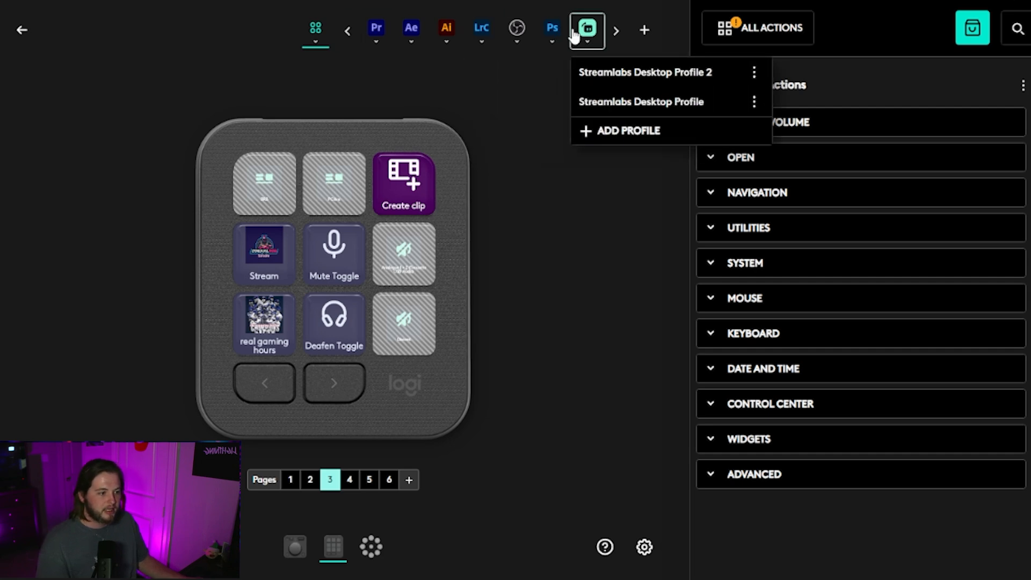
click(615, 73)
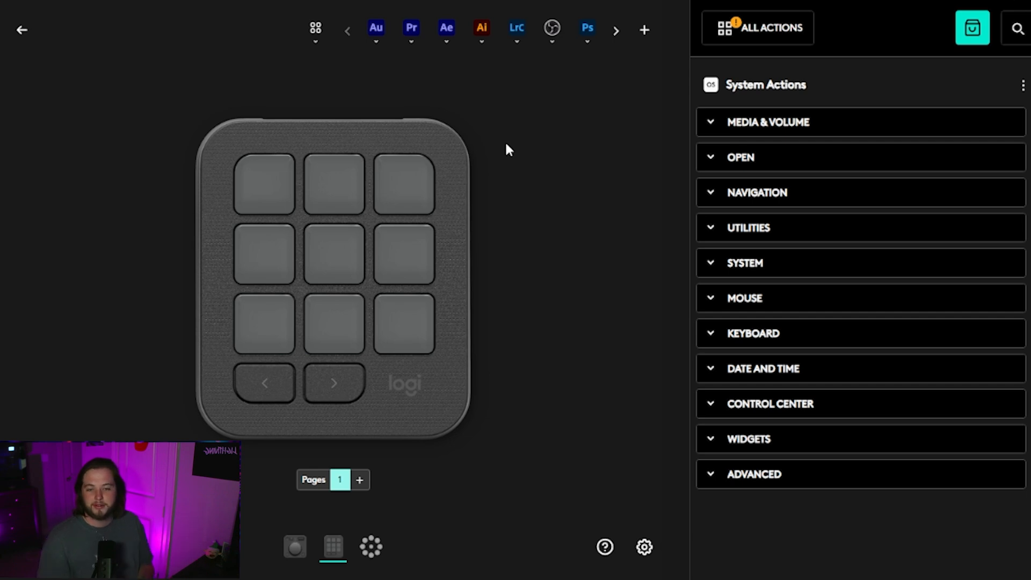
click(757, 42)
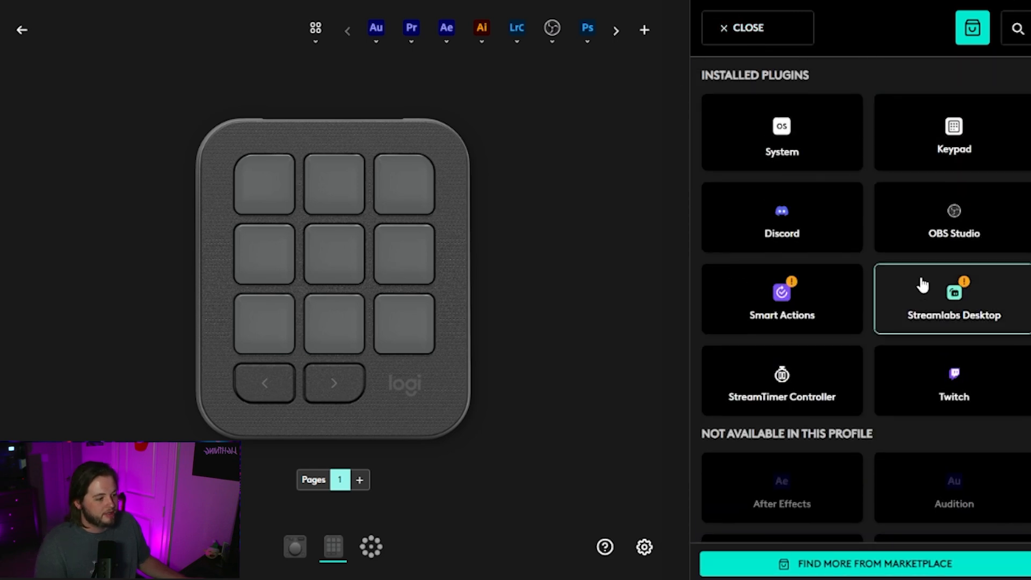
click(949, 311)
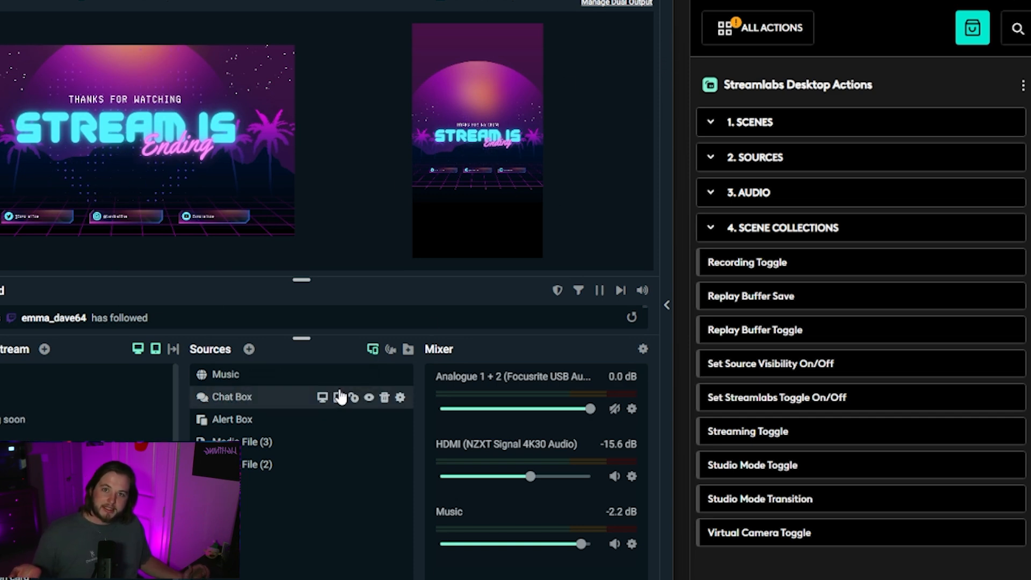
click(853, 16)
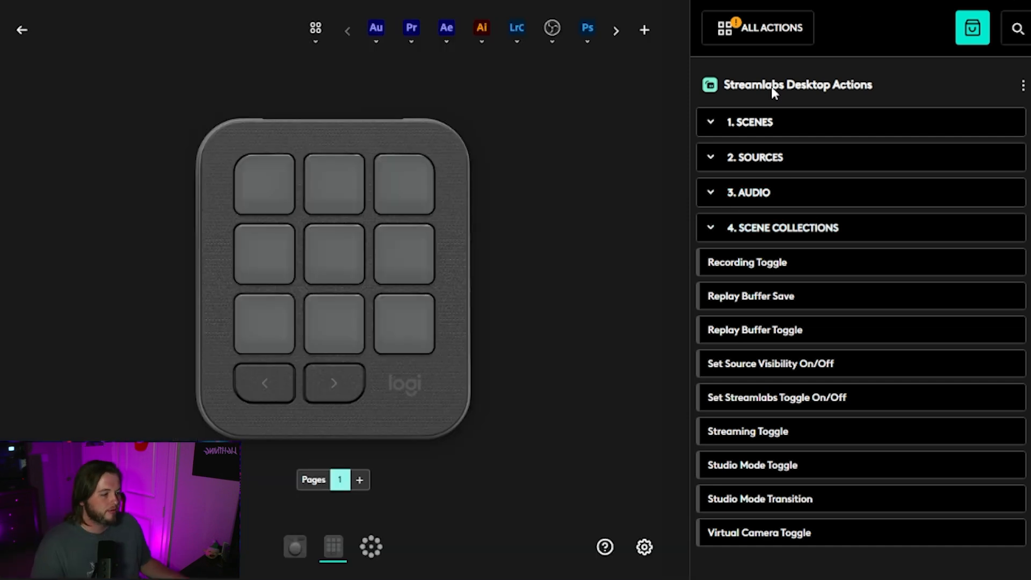
Step: Assign the BRB scene to the first key of the keypad's top row and the PC live scene to the second
click(761, 132)
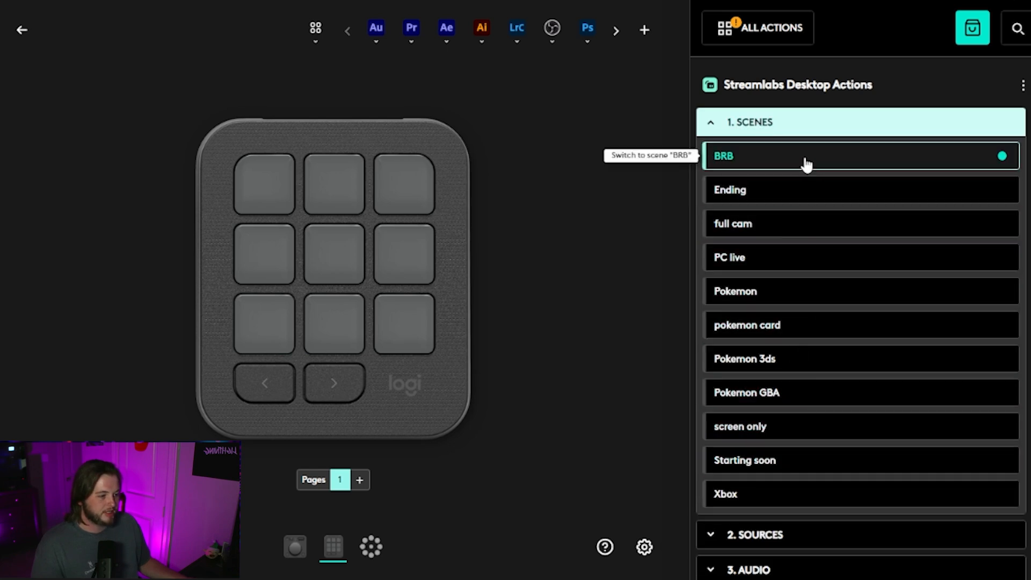
drag(792, 159, 271, 189)
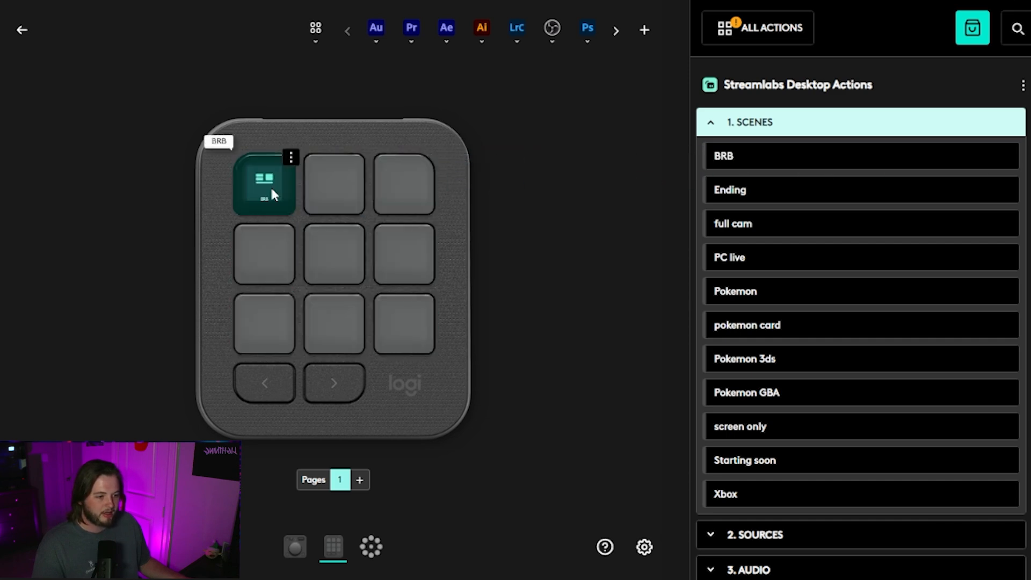
drag(826, 263, 327, 188)
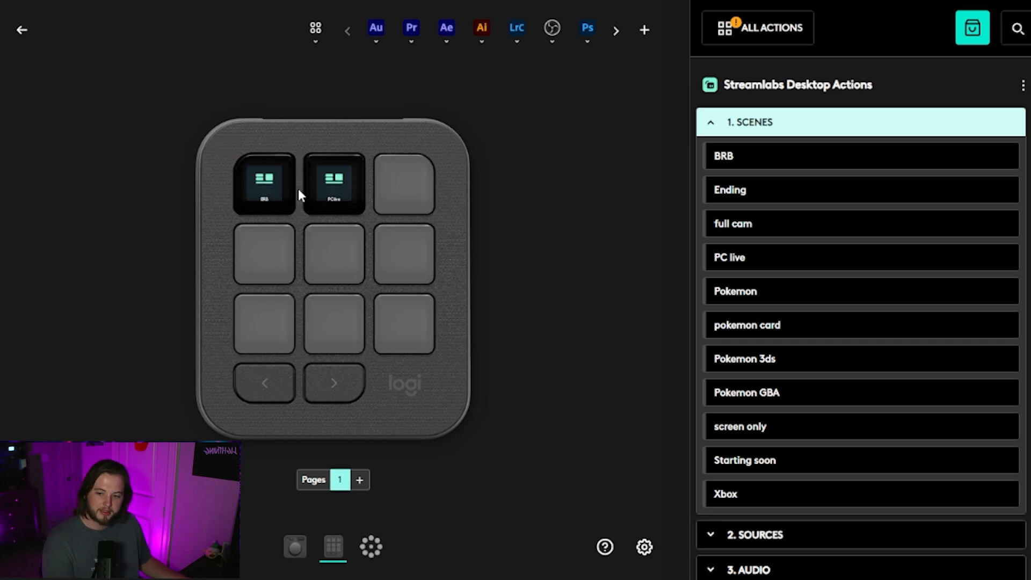
Step: Assign the camera source toggle of the PC live scene to the third key of the keypad's top row
click(757, 123)
click(758, 123)
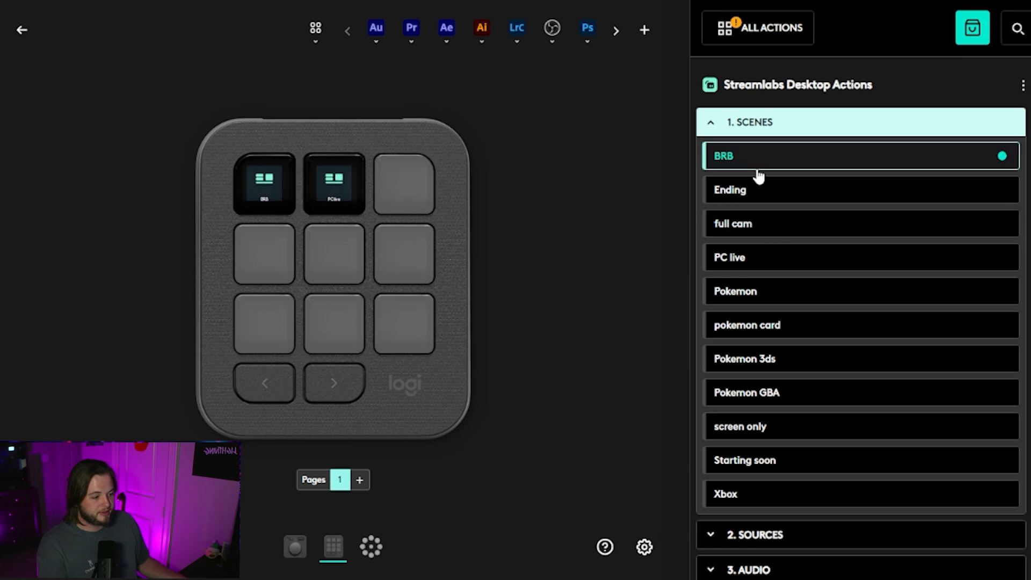
click(748, 132)
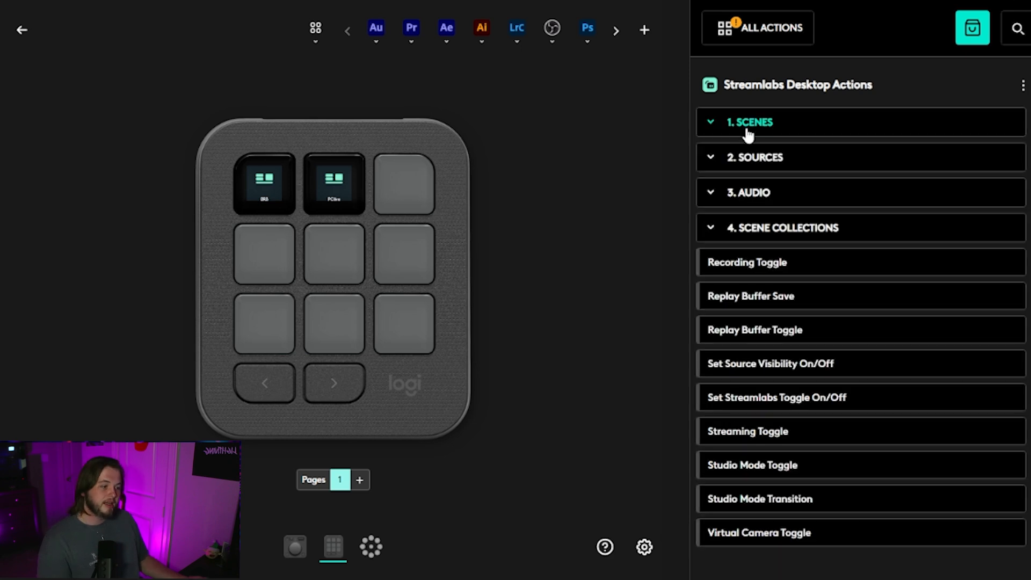
click(761, 158)
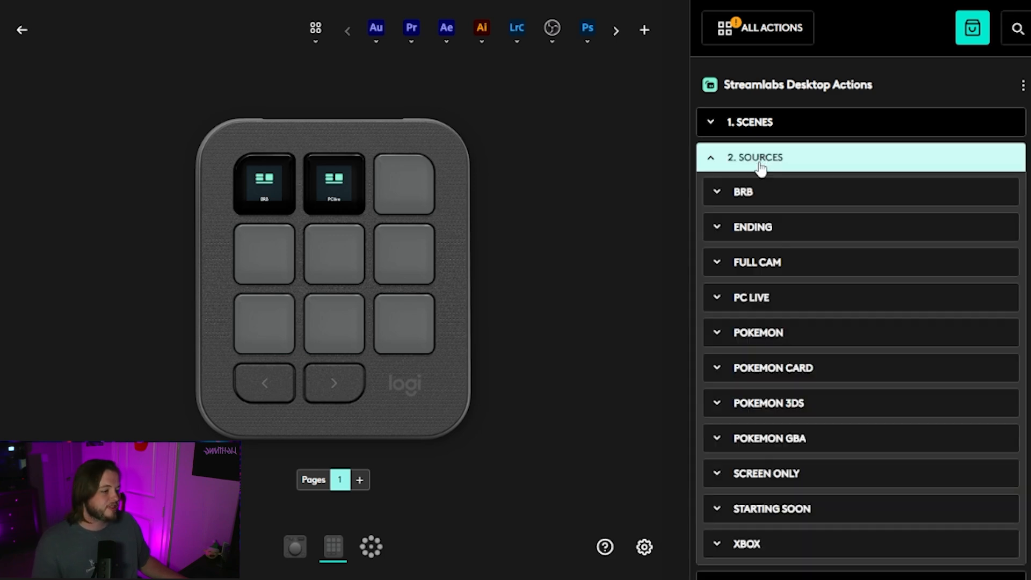
click(759, 300)
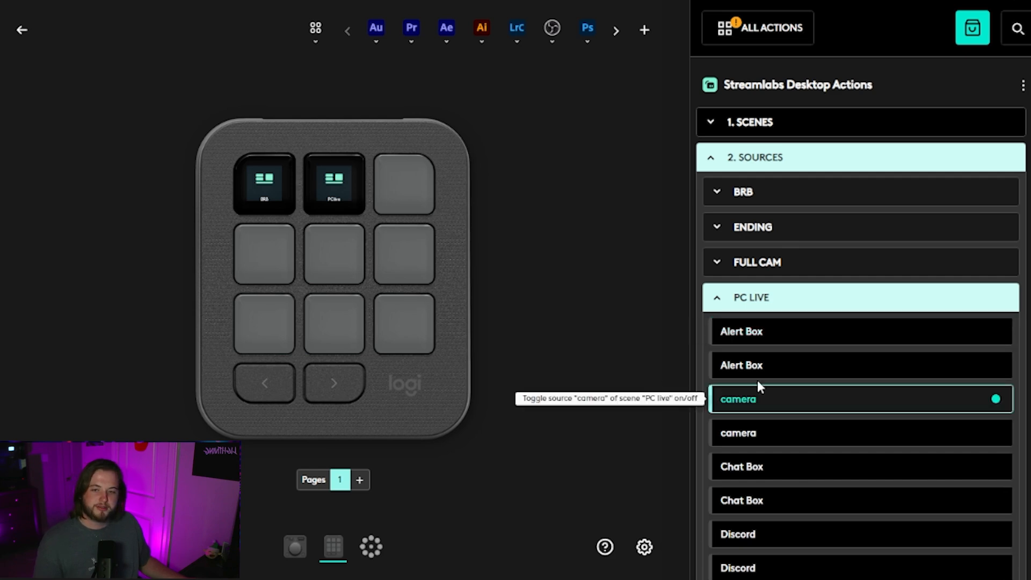
scroll(855, 417, down, 1)
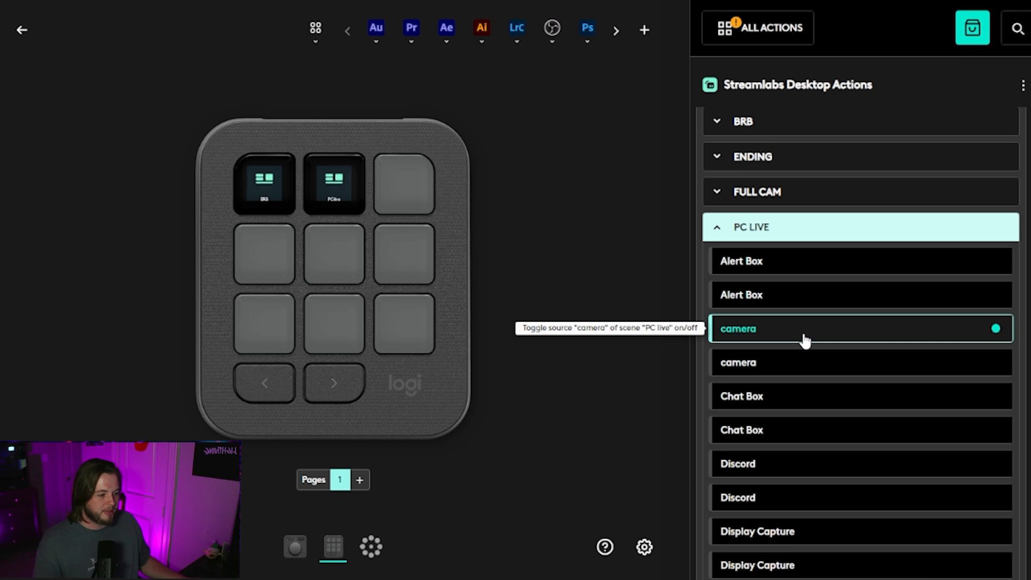
drag(805, 340, 404, 200)
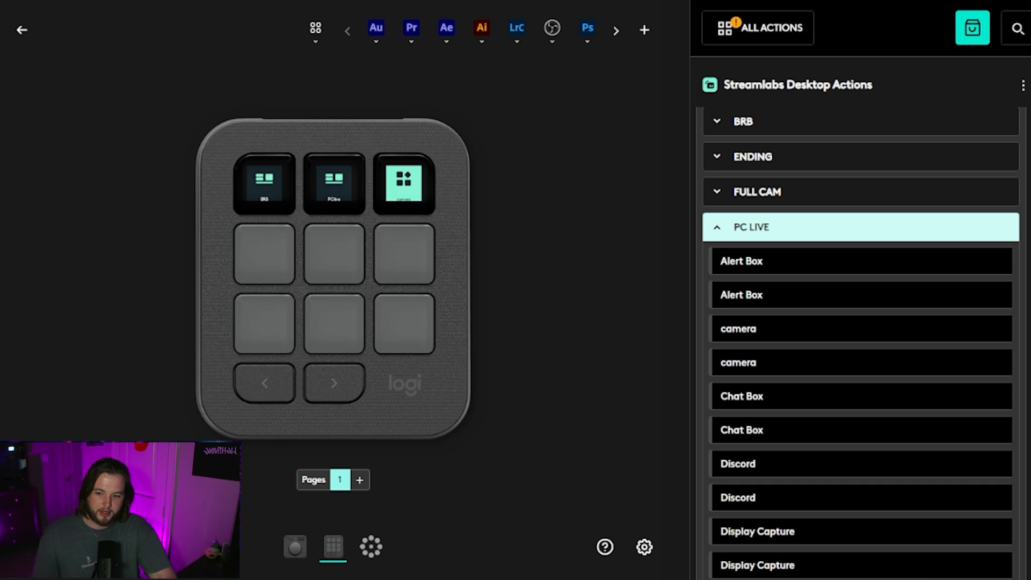
Step: Delete the camera toggle action from the third key of the top row
scroll(766, 232, up, 2)
scroll(766, 233, down, 2)
click(433, 160)
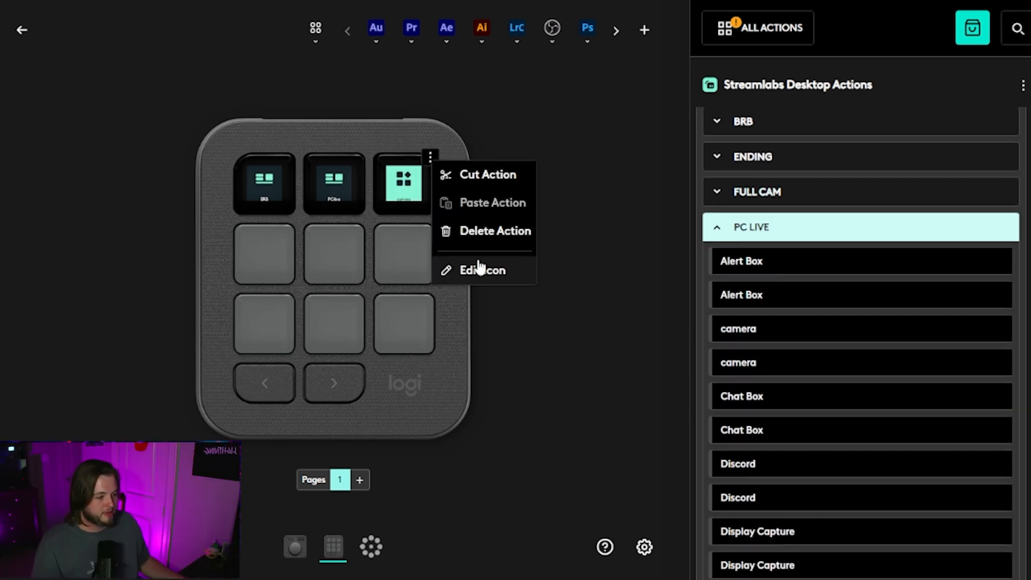
click(486, 231)
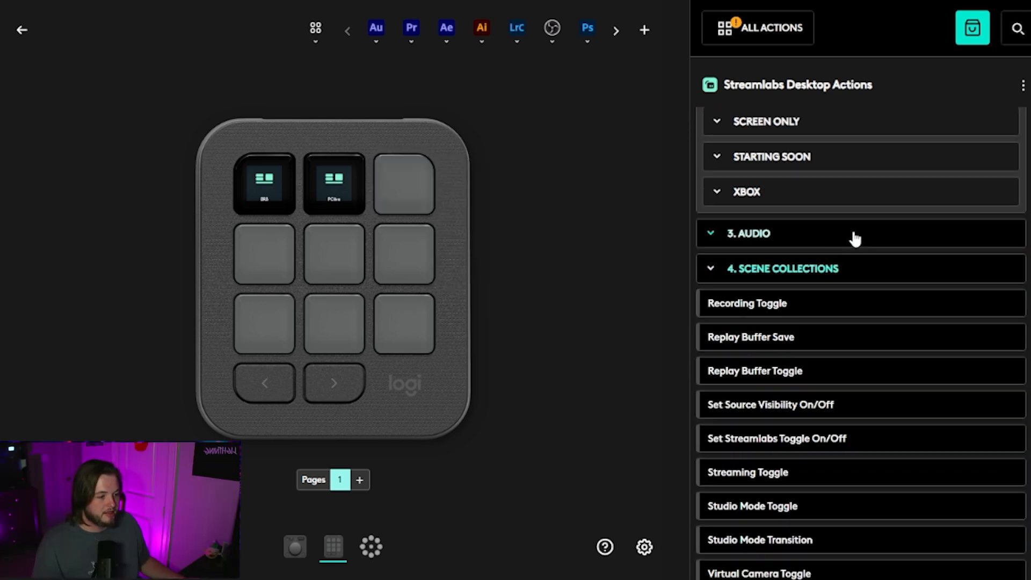
Step: Assign the general Analogue 1 + 2 mute and volume actions to the middle row's second and third keys, and Desktop Audio mute and volume below them
click(741, 236)
scroll(854, 344, down, 4)
scroll(805, 204, up, 2)
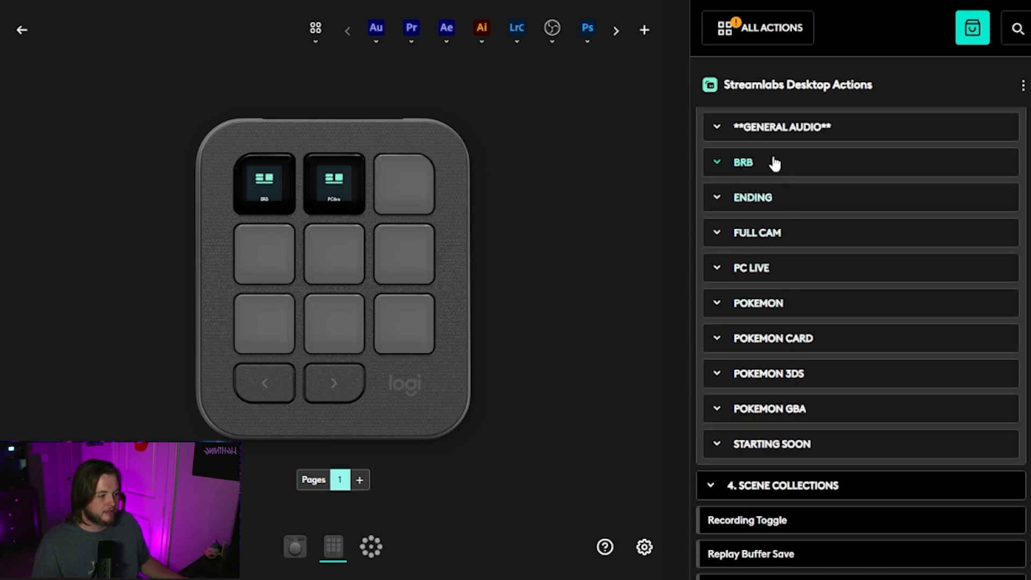
click(773, 132)
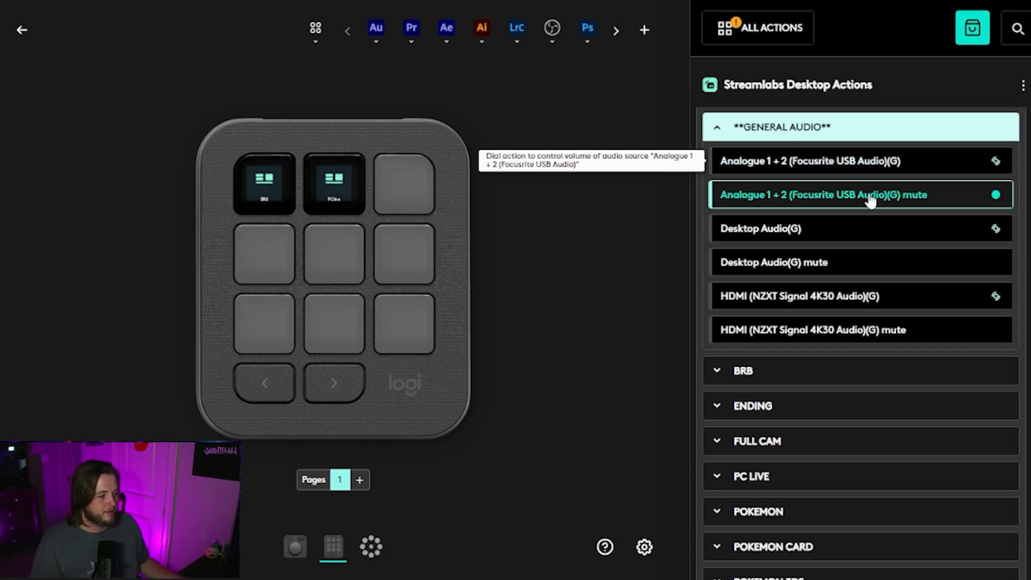
drag(870, 197, 333, 252)
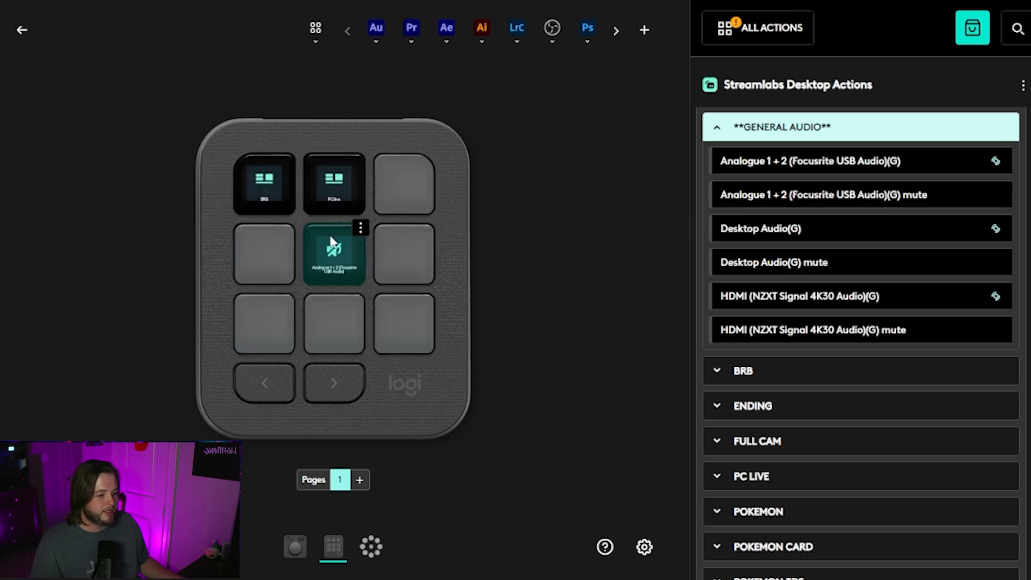
drag(815, 171, 394, 267)
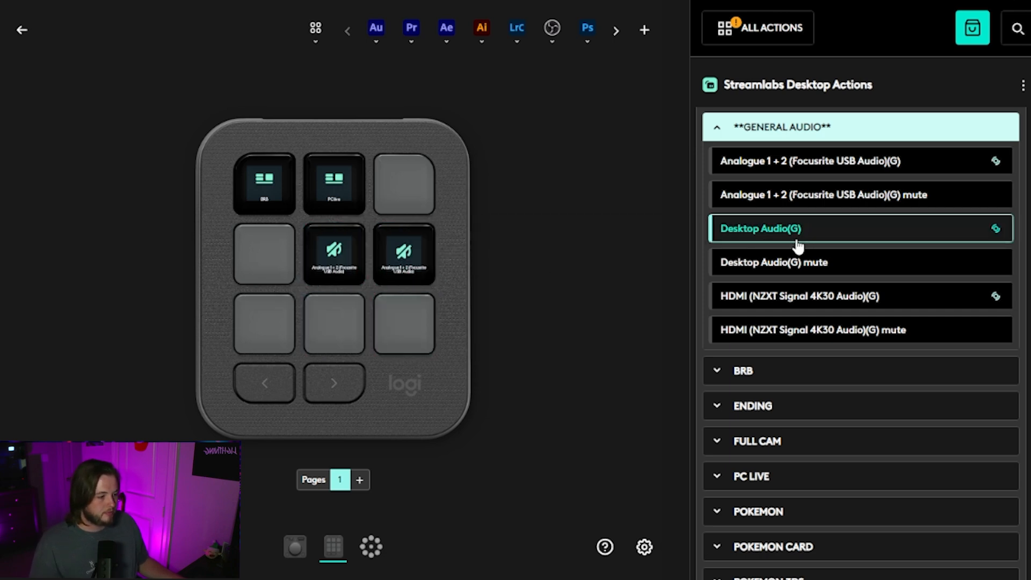
drag(818, 263, 334, 326)
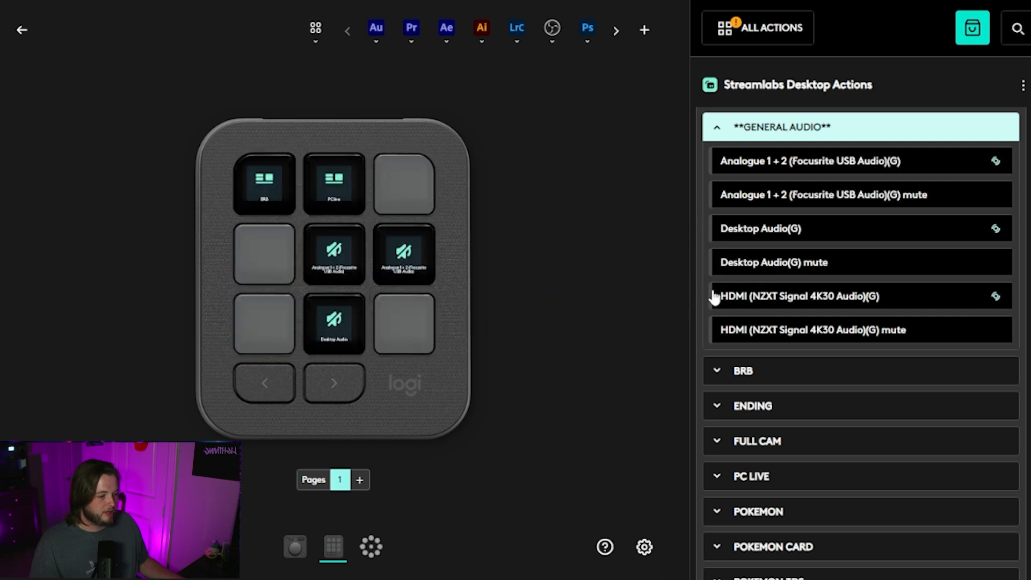
drag(831, 240, 408, 348)
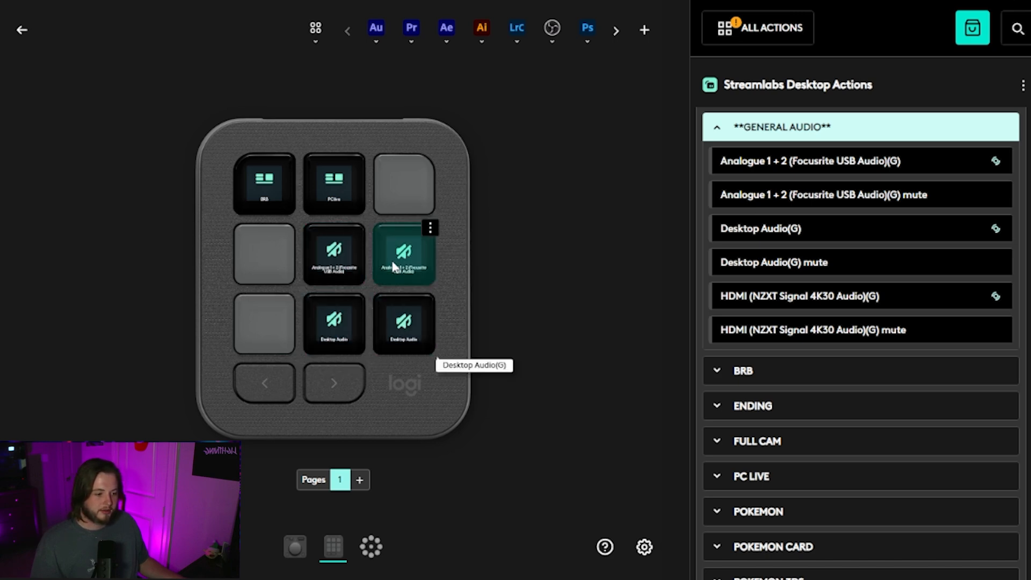
Step: Show the audio actions of the PC live scene and delete both Desktop Audio actions from the bottom row
click(734, 133)
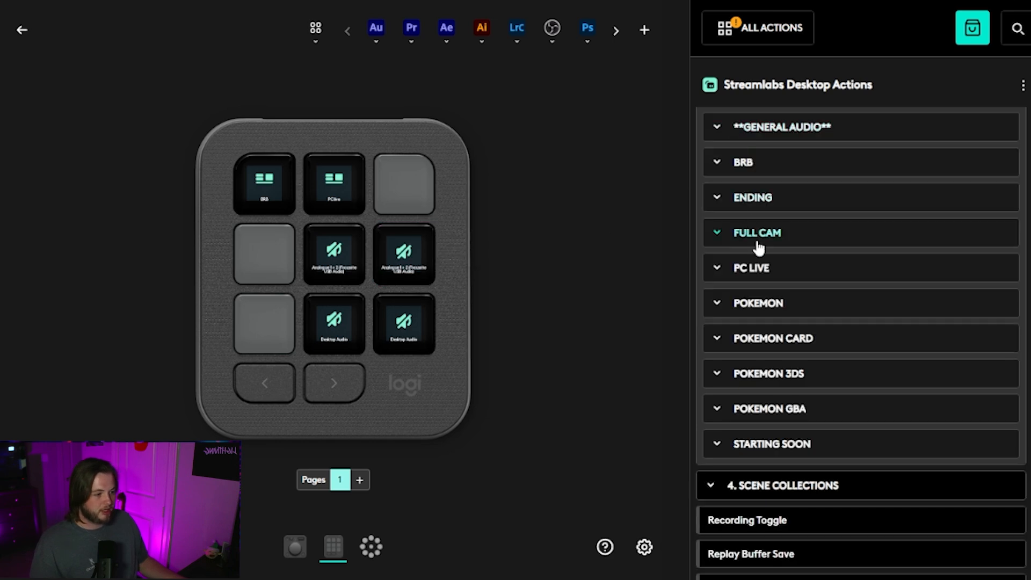
click(768, 276)
scroll(796, 309, up, 1)
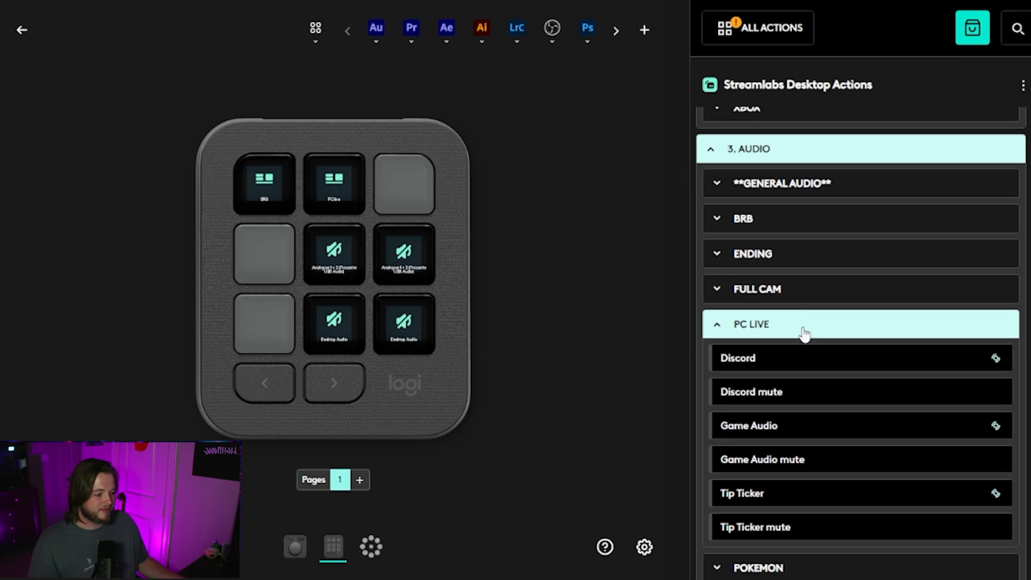
scroll(804, 334, down, 1)
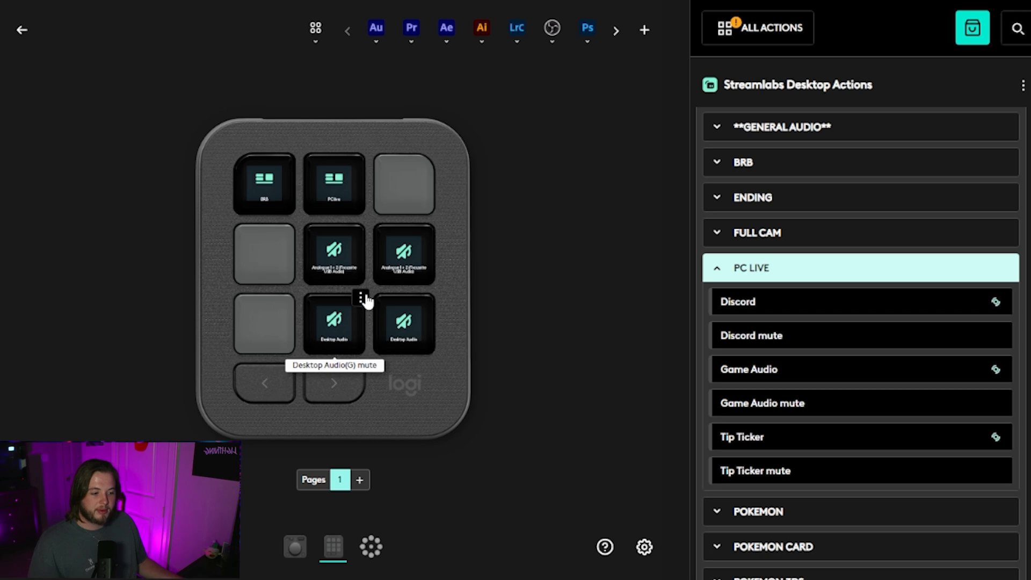
click(361, 298)
click(430, 367)
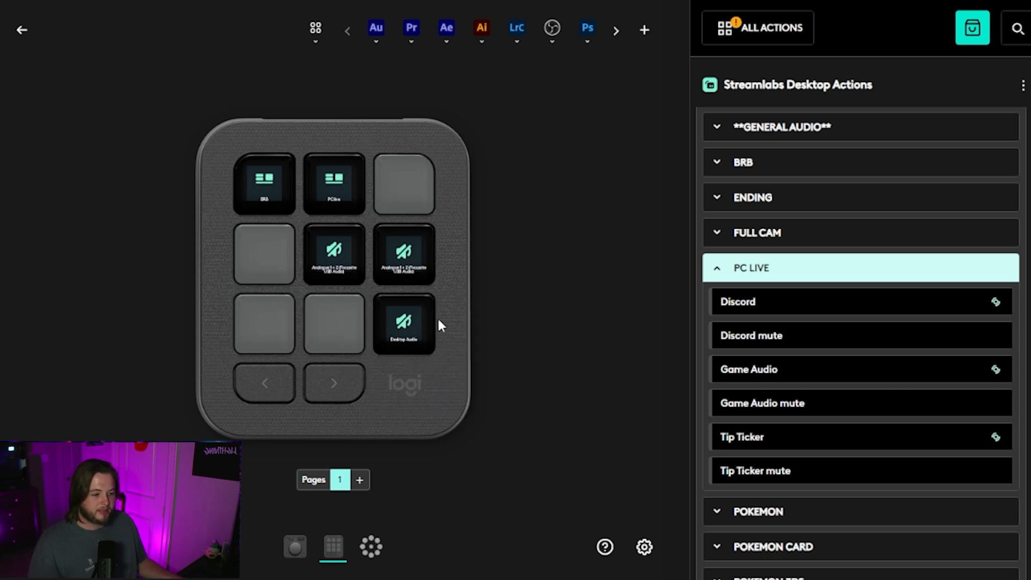
click(431, 299)
click(453, 356)
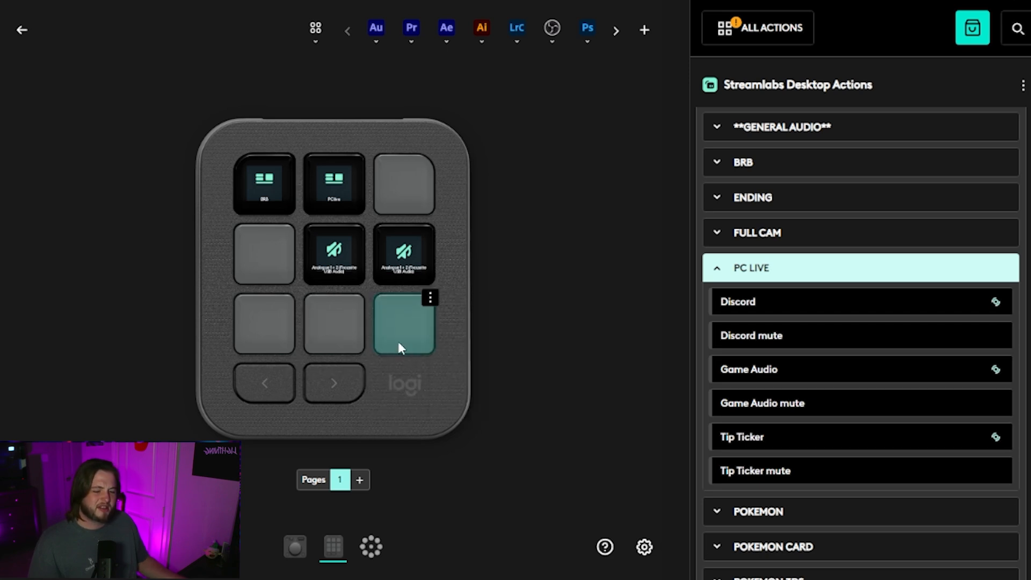
Step: Assign PC live audio actions to the bottom row: Discord on the first and second keys, Game Audio on the third
drag(720, 301, 336, 322)
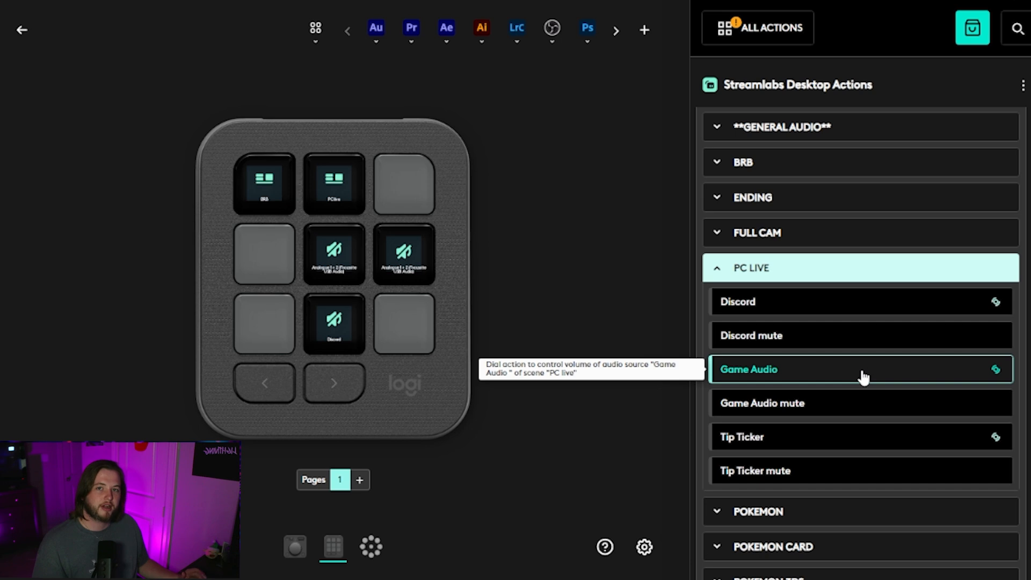
drag(863, 378, 414, 327)
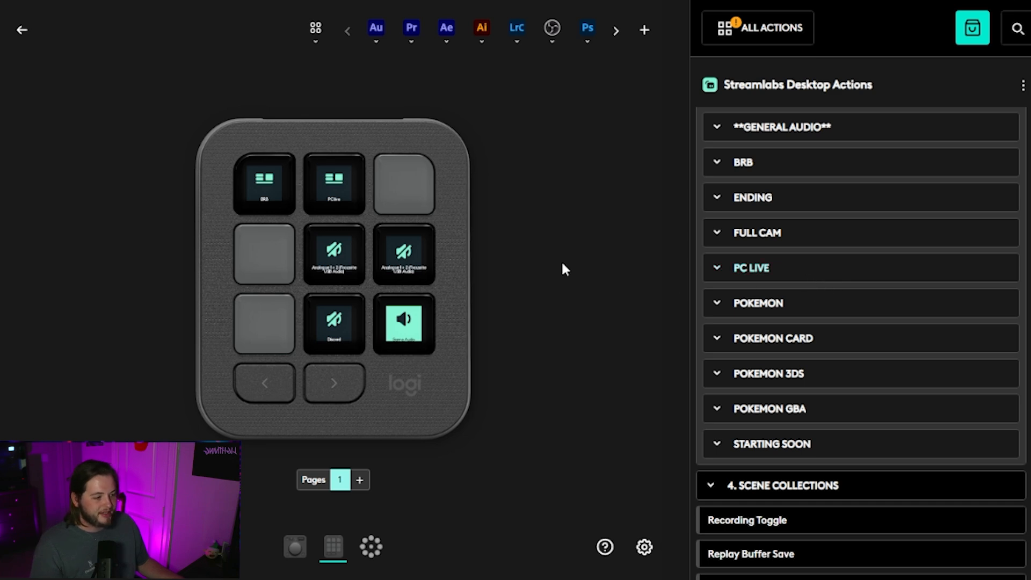
click(773, 275)
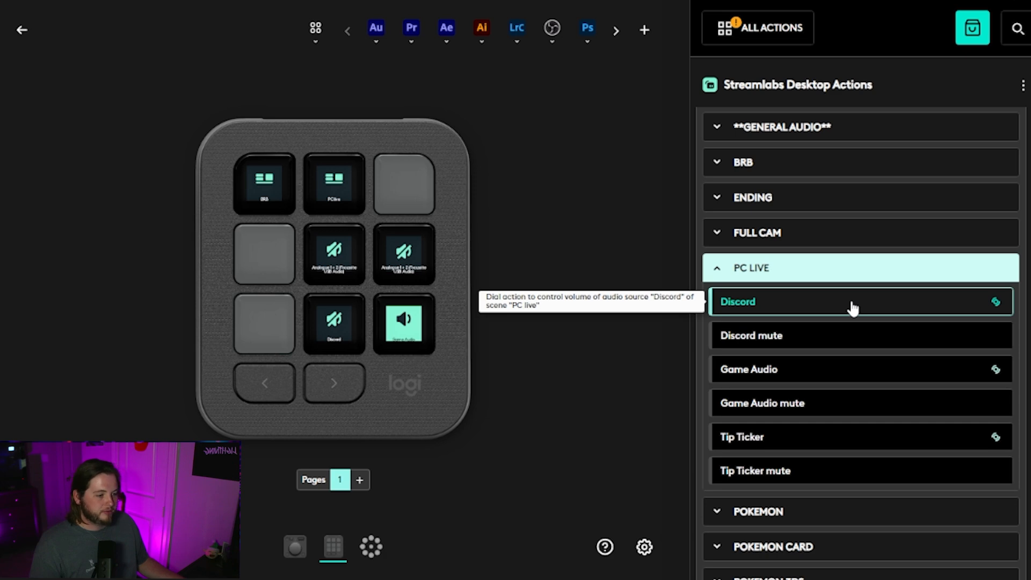
drag(851, 306, 253, 322)
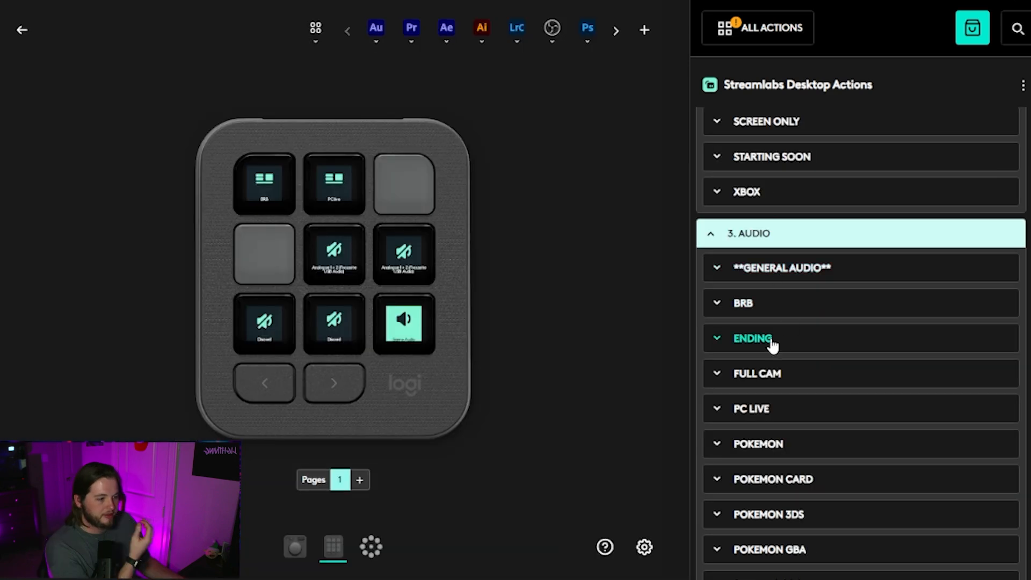
Step: Examine the scene collections and the remaining recording, replay buffer and streaming actions, and collapse the expanded Sources and Audio groups
scroll(771, 354, down, 1)
scroll(771, 369, down, 5)
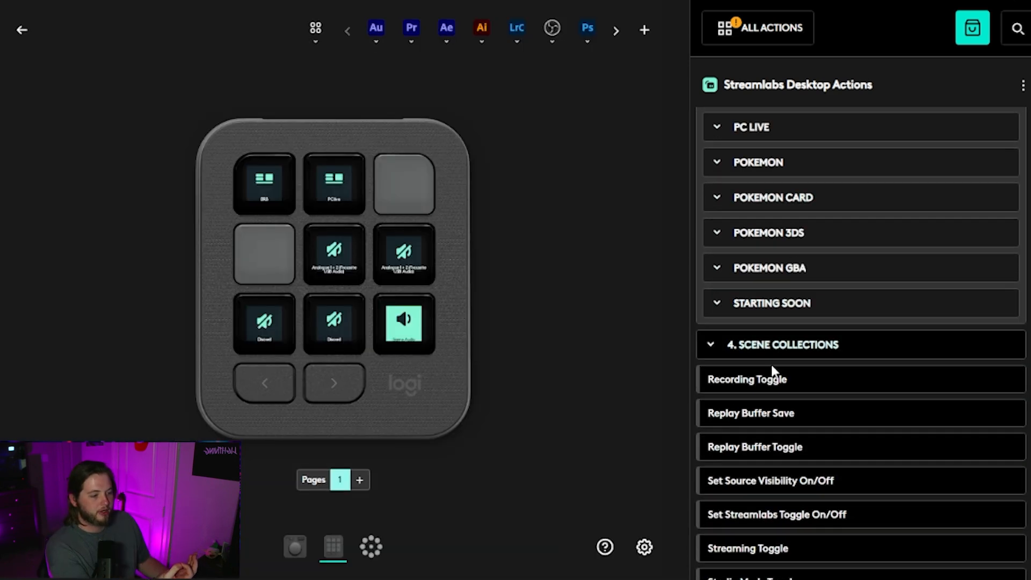
click(776, 269)
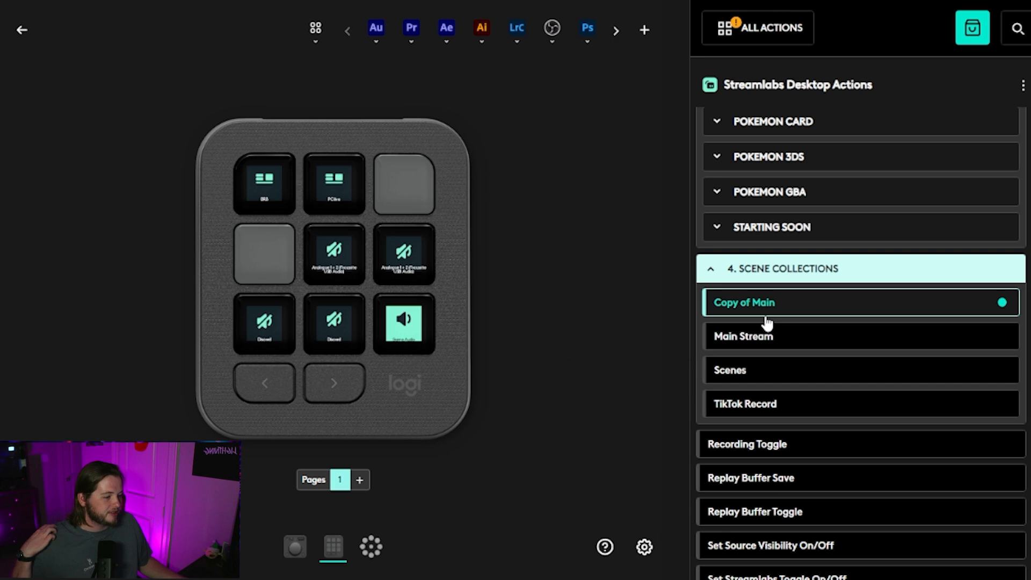
click(779, 272)
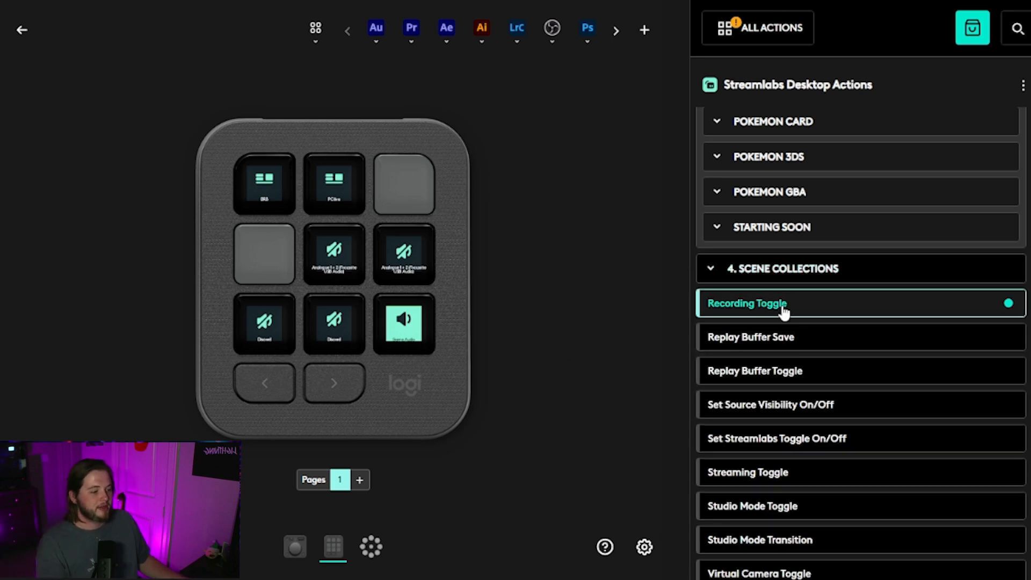
scroll(871, 430, up, 3)
scroll(868, 430, down, 3)
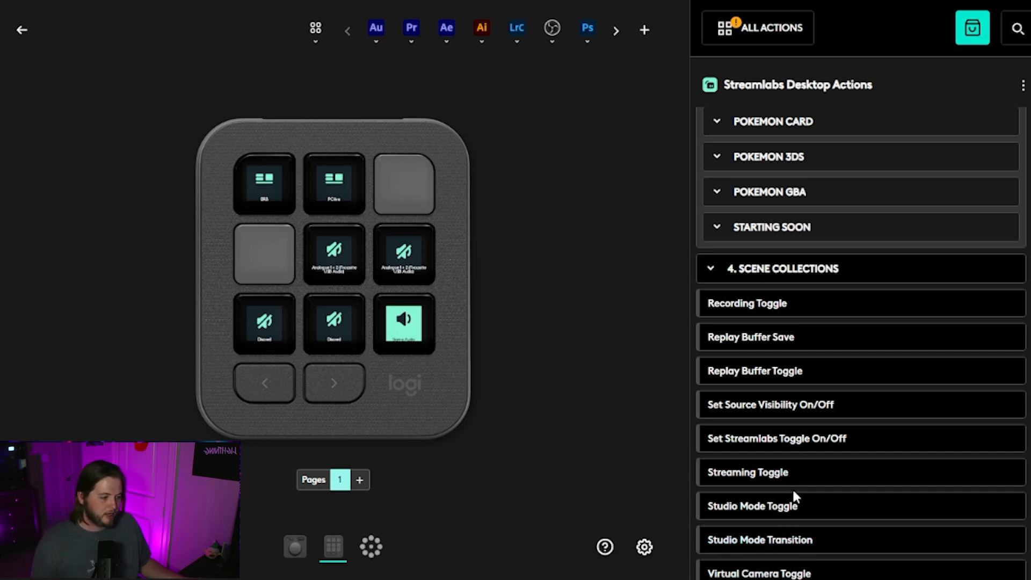
scroll(847, 478, up, 9)
scroll(795, 376, up, 5)
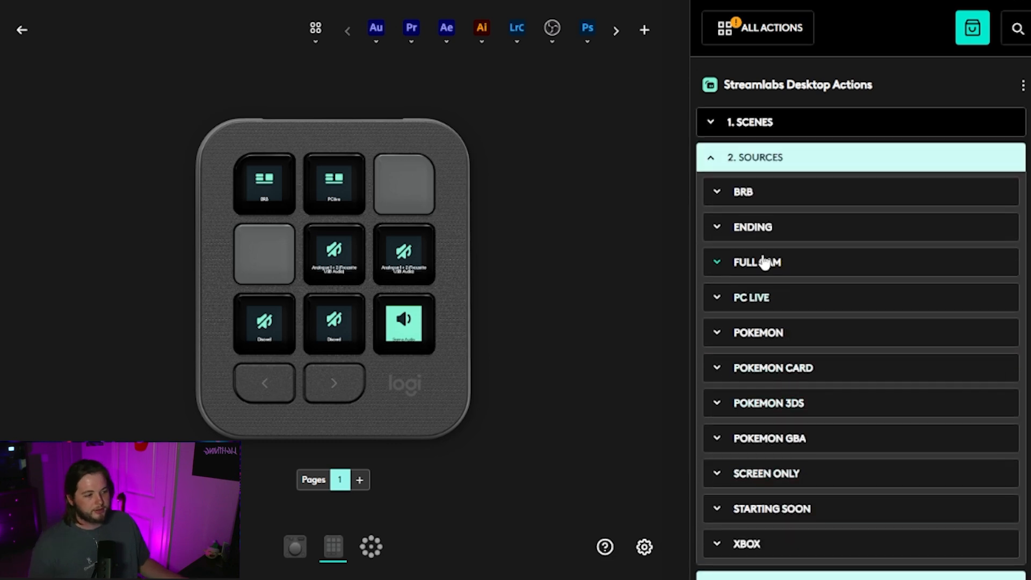
click(738, 154)
click(732, 192)
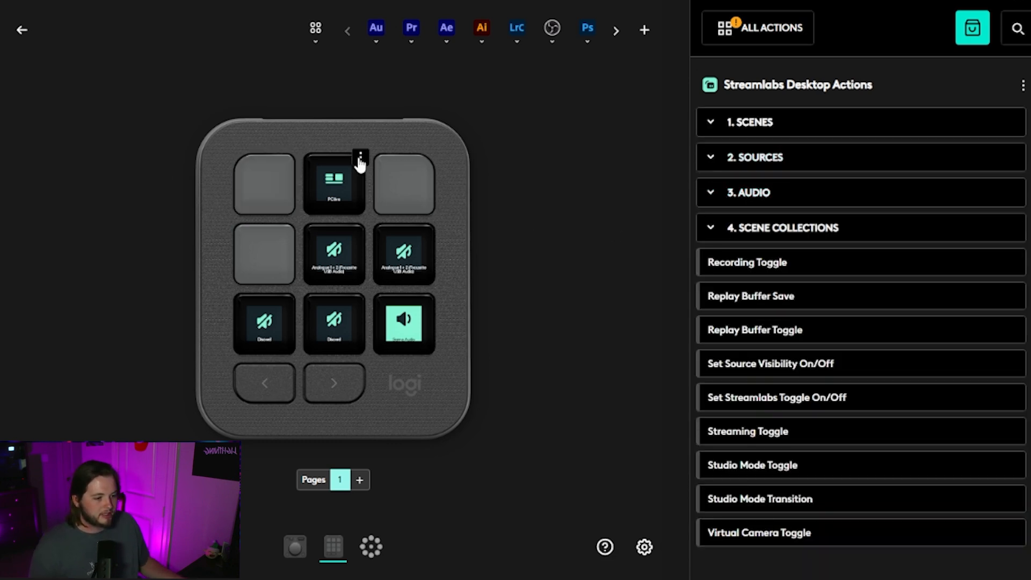
Step: Delete the PC live, Analogue 1 + 2, Game Audio and Discord actions so that every key on the page is empty
click(360, 157)
click(406, 242)
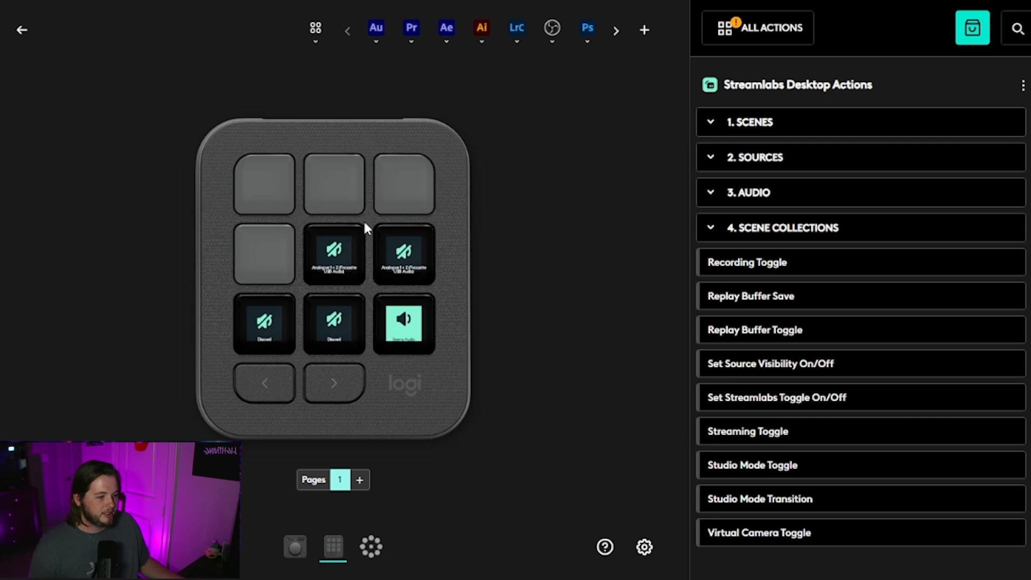
click(360, 226)
click(416, 302)
click(430, 231)
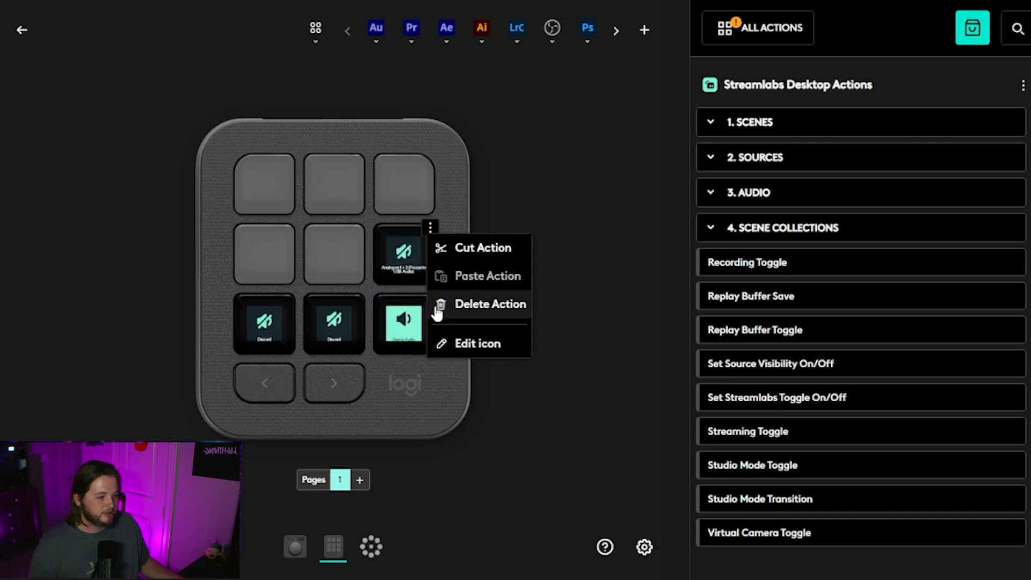
click(437, 303)
click(430, 297)
click(477, 376)
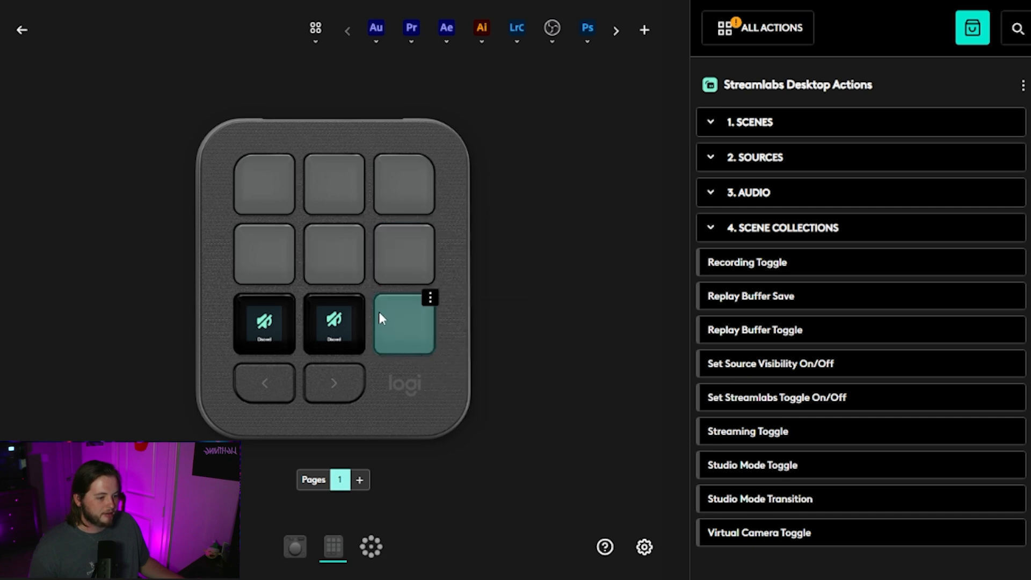
click(360, 297)
click(421, 374)
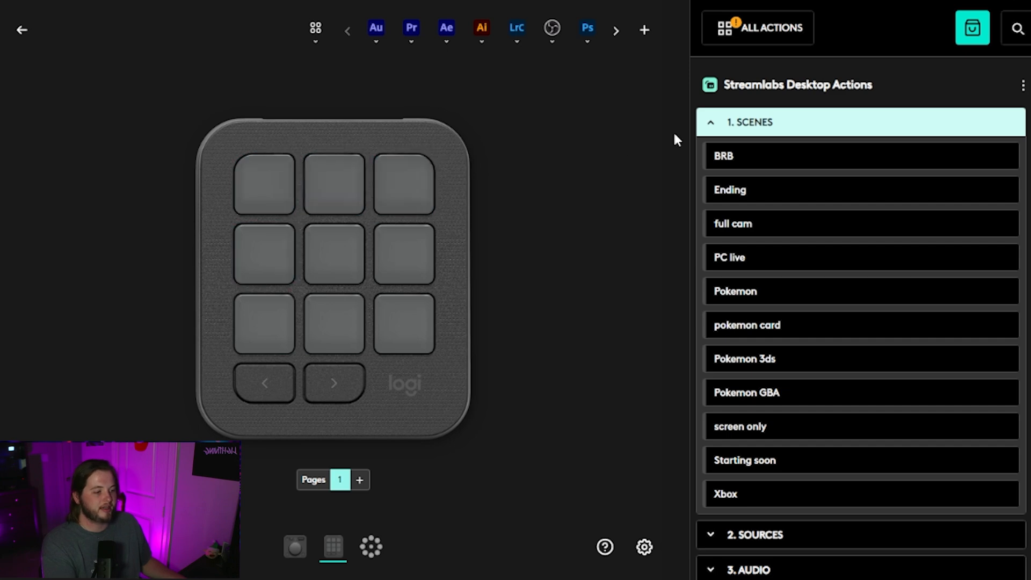
Step: Reassign the BRB scene to the first key and the PC live scene to the second key of the emptied top row
drag(739, 164, 252, 178)
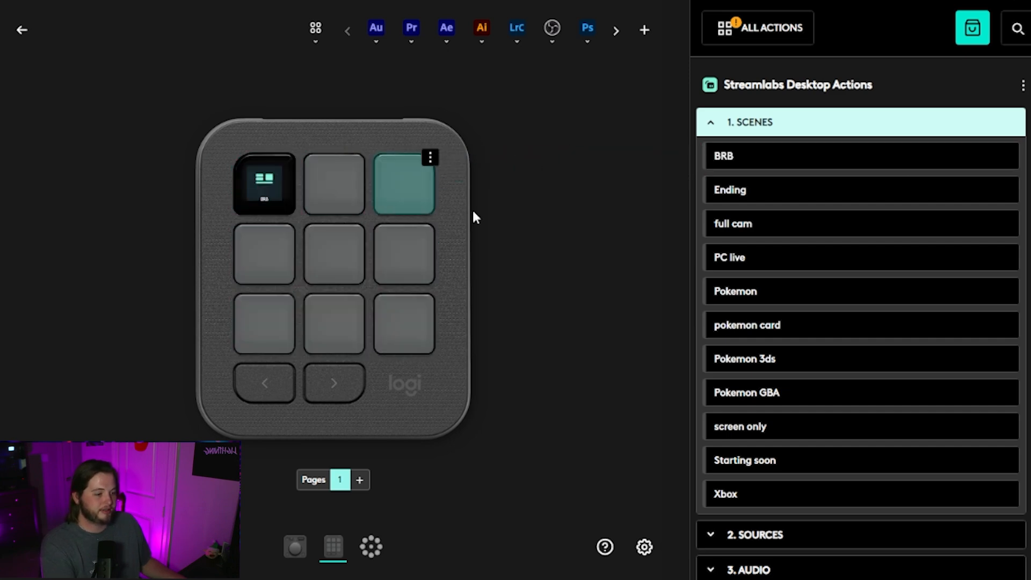
drag(810, 267, 330, 184)
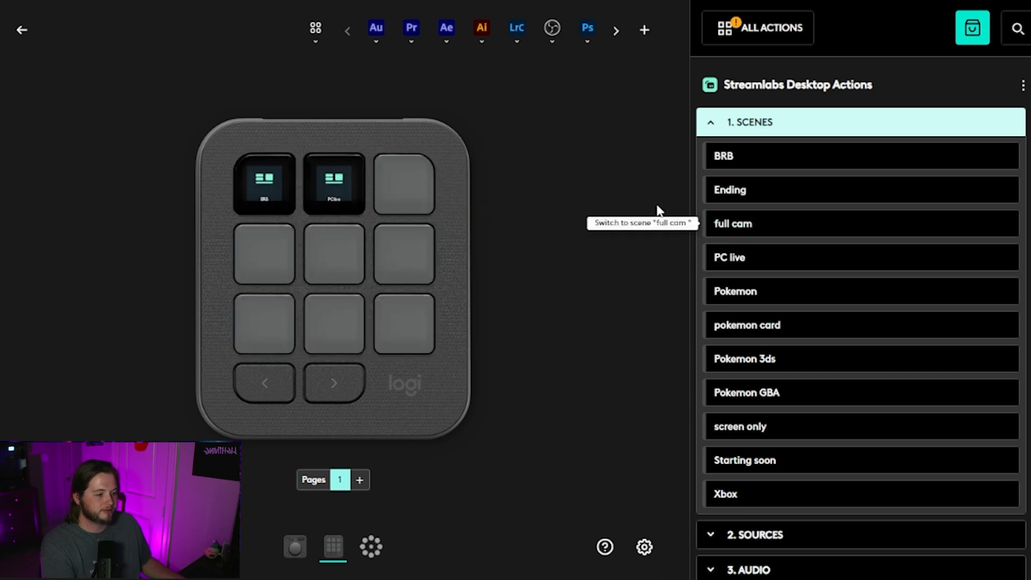
Step: Assign the general audio mute action for Analogue 1 + 2 (Focusrite USB Audio) to the third key of the middle row
click(789, 124)
click(749, 200)
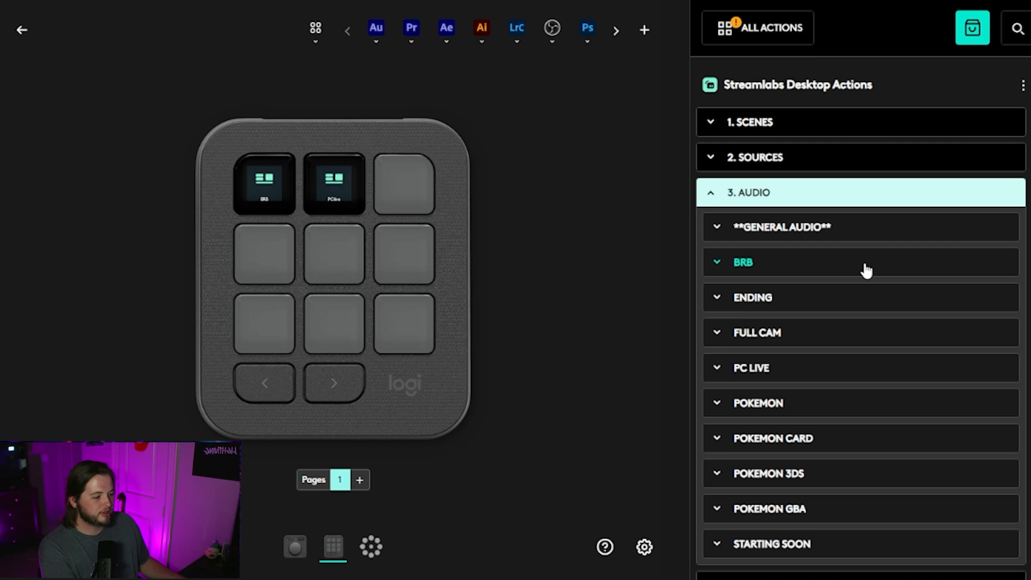
click(788, 232)
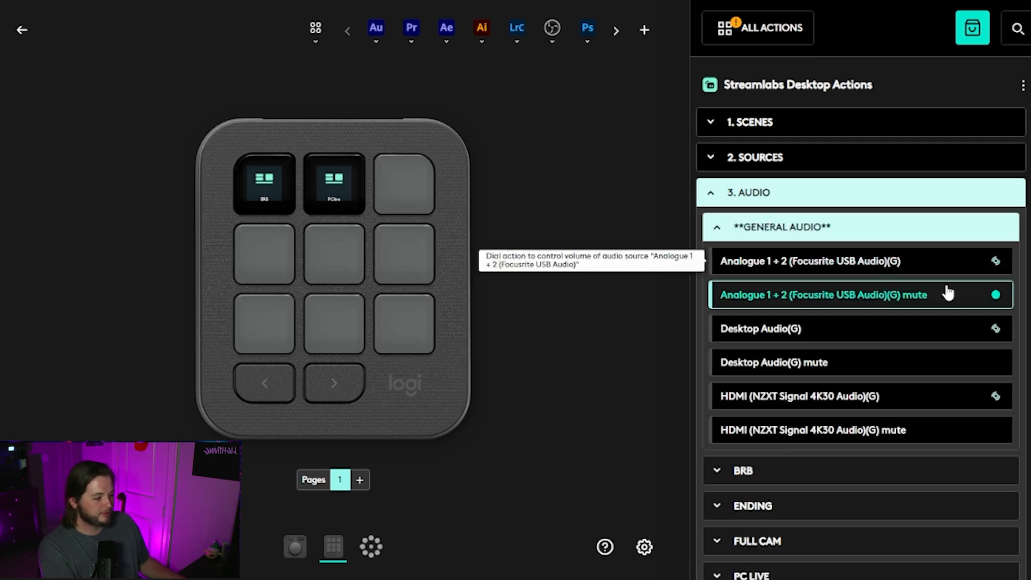
drag(885, 304, 392, 253)
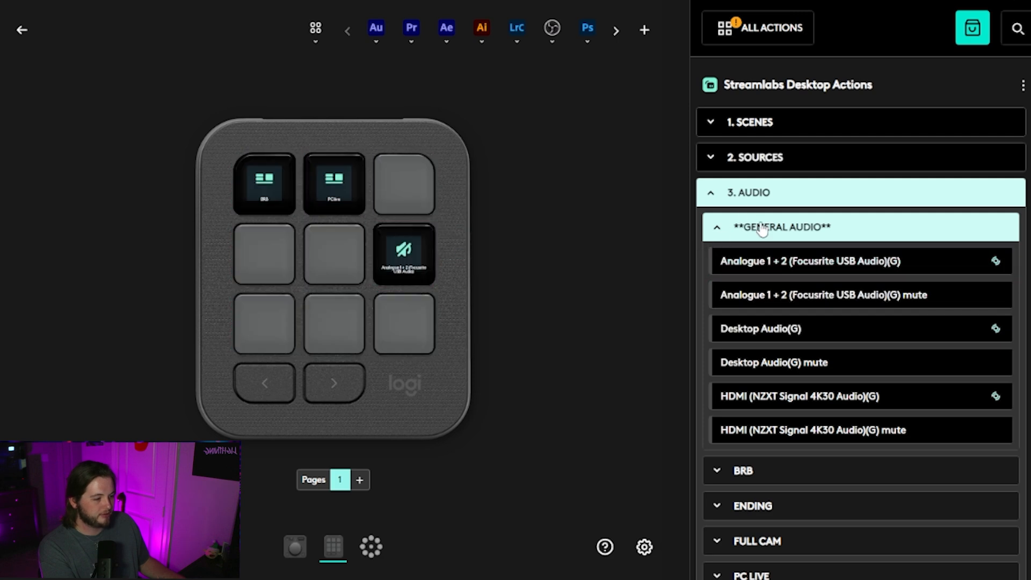
Step: Assign the PC live Discord mute action to the third key of the bottom row and collapse the Audio group
click(741, 226)
click(774, 299)
scroll(847, 295, down, 3)
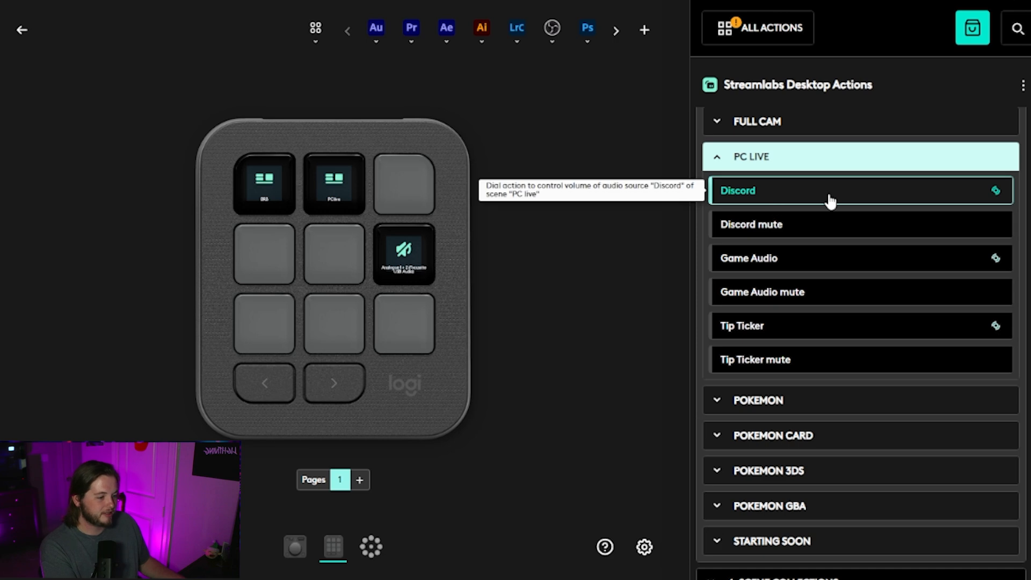
drag(788, 225, 408, 307)
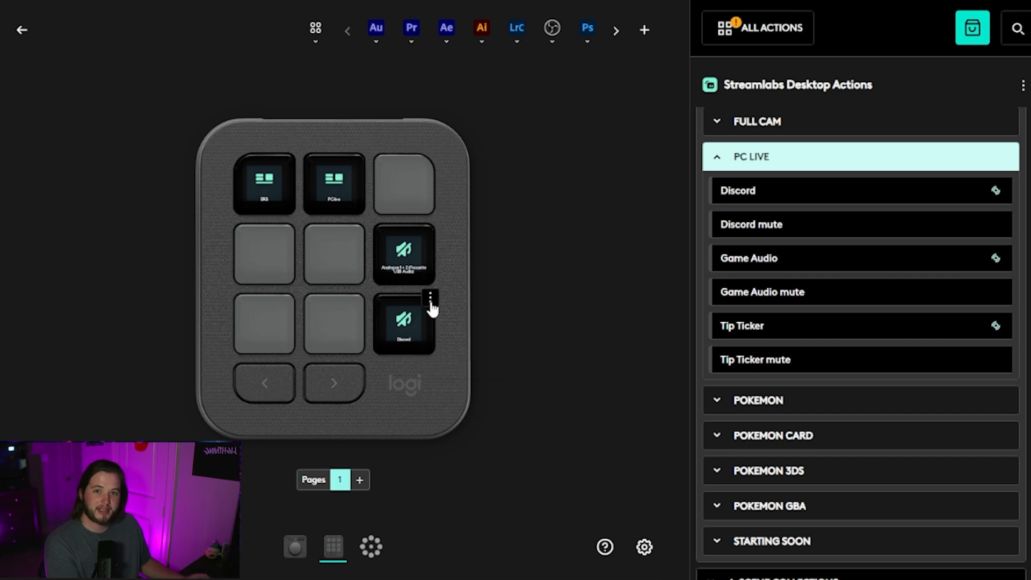
click(738, 164)
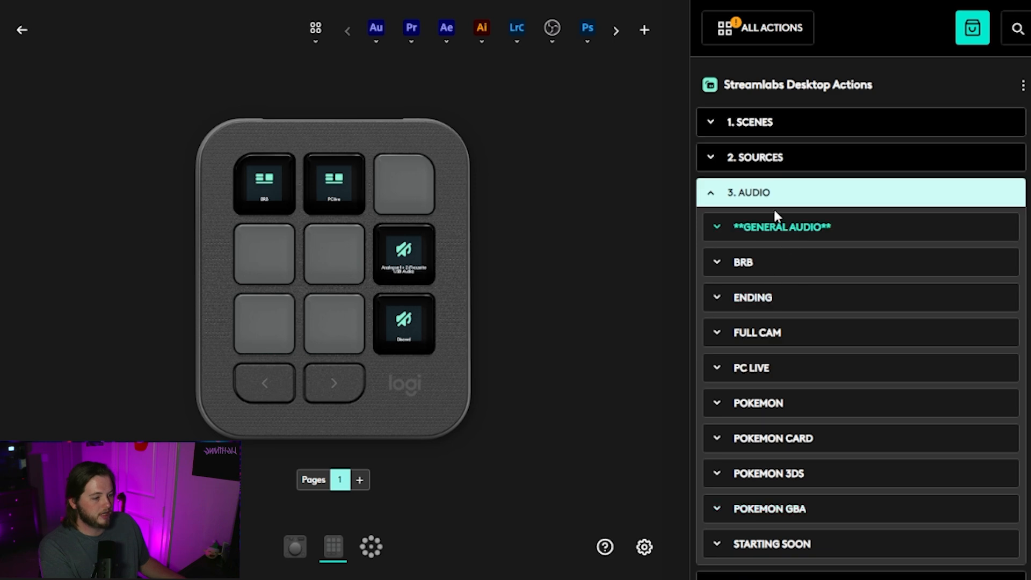
click(710, 198)
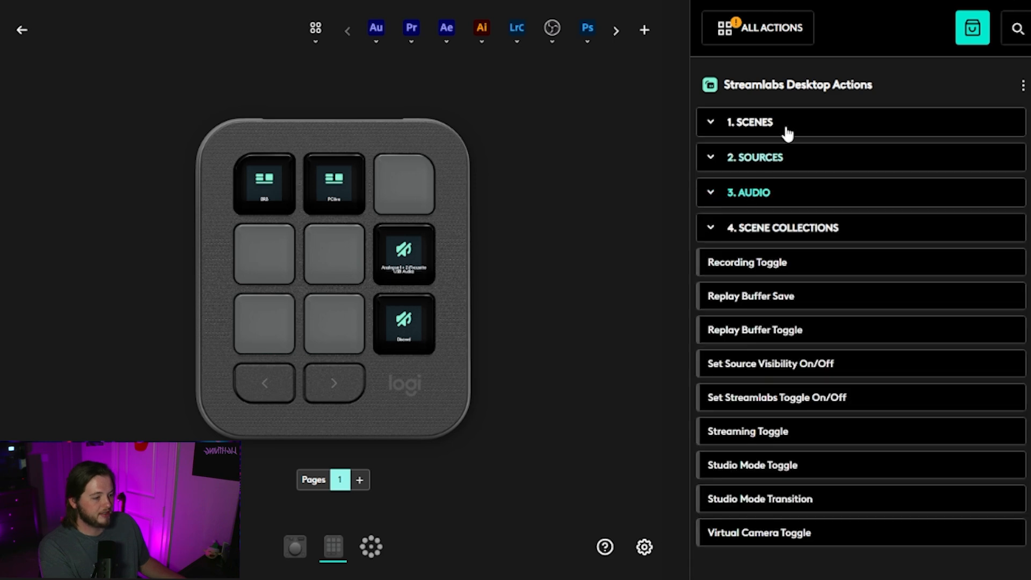
Step: From the Discord plugin, assign Deafen Toggle to the middle key of the bottom row and Mute Toggle to the center key
click(766, 38)
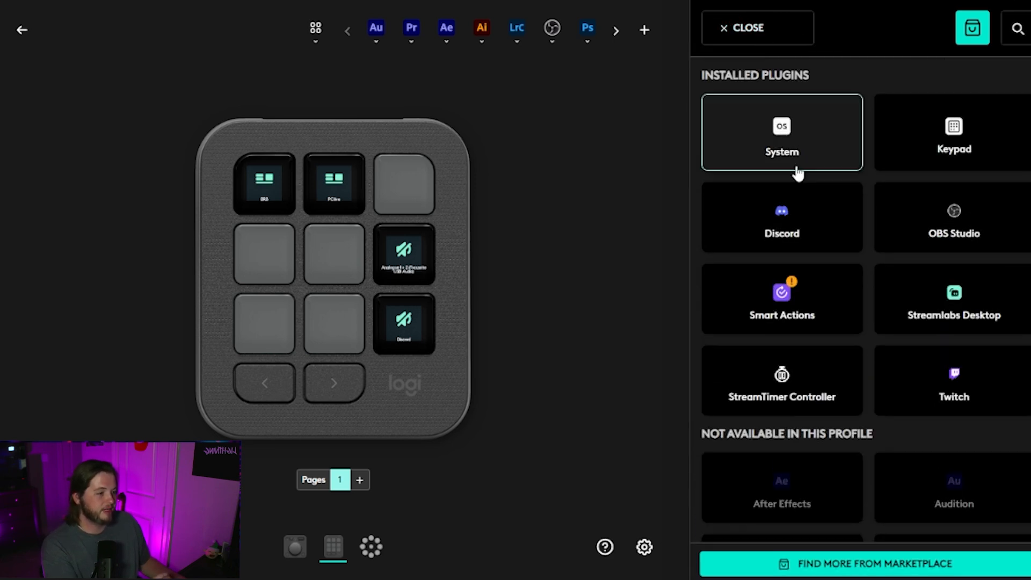
click(822, 236)
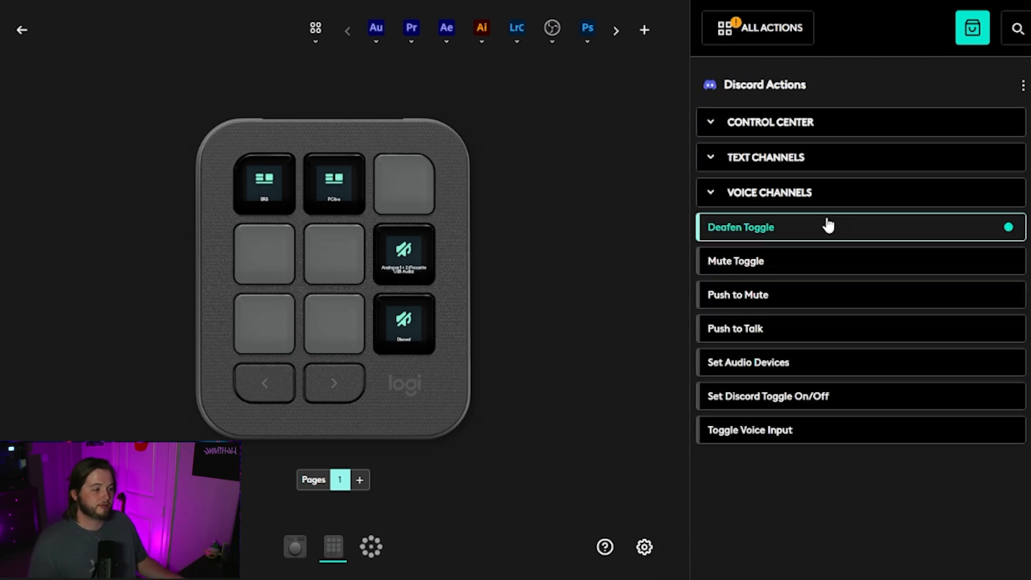
drag(803, 228, 335, 331)
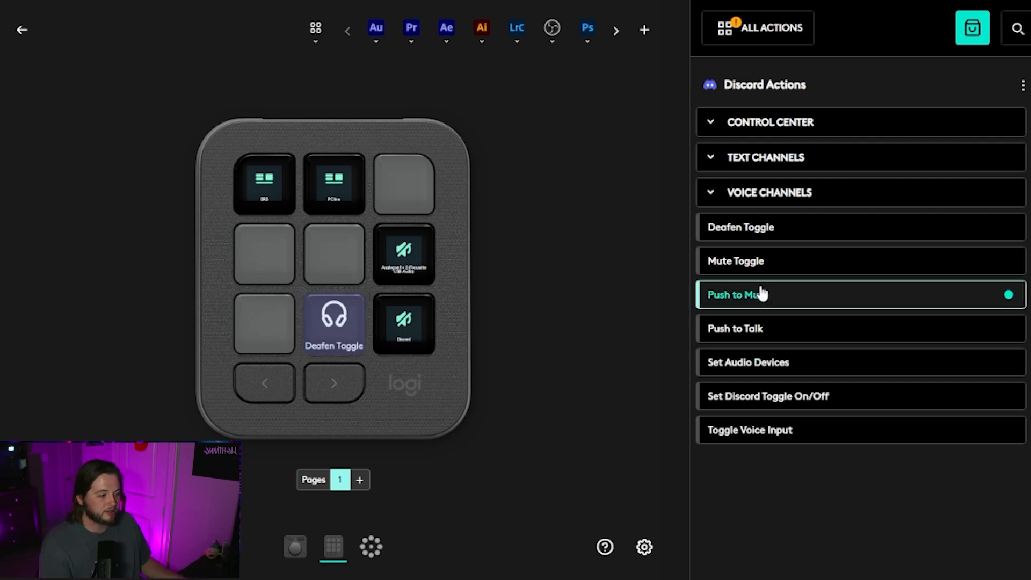
drag(759, 262, 334, 253)
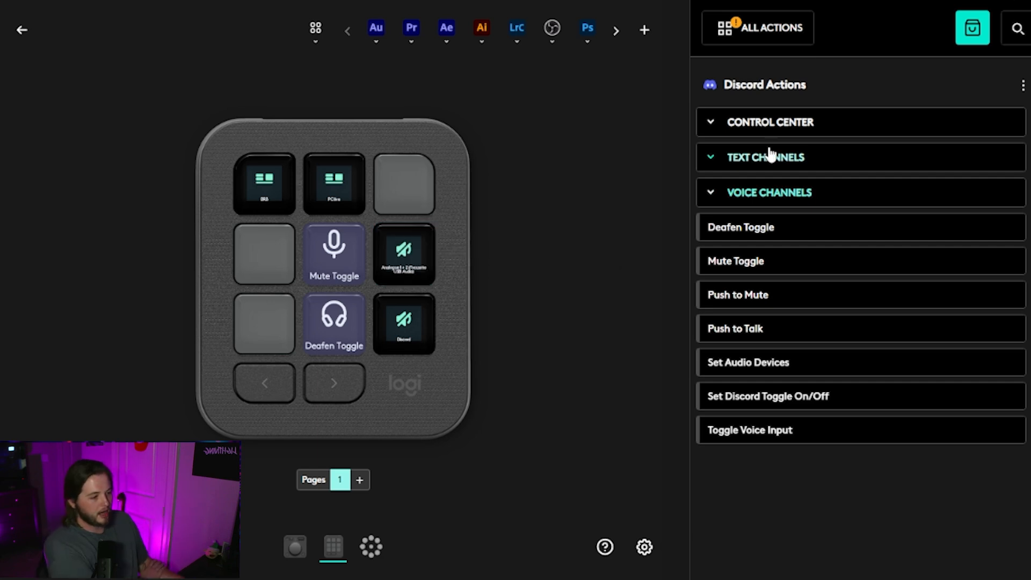
Step: Assign the Discord voice channel Stream to the first key of the middle row
click(761, 195)
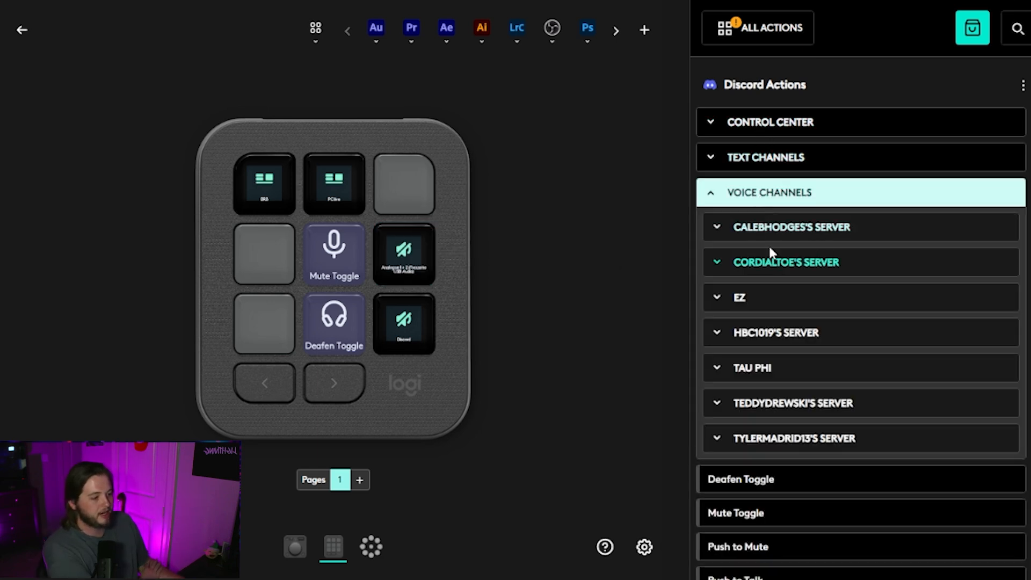
click(773, 300)
click(774, 301)
click(782, 261)
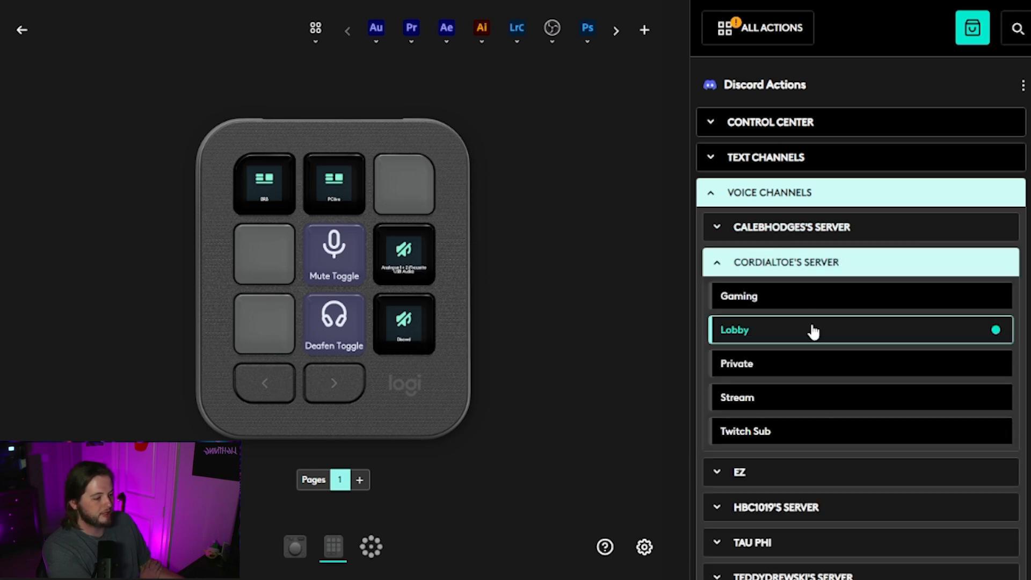
drag(767, 404, 264, 252)
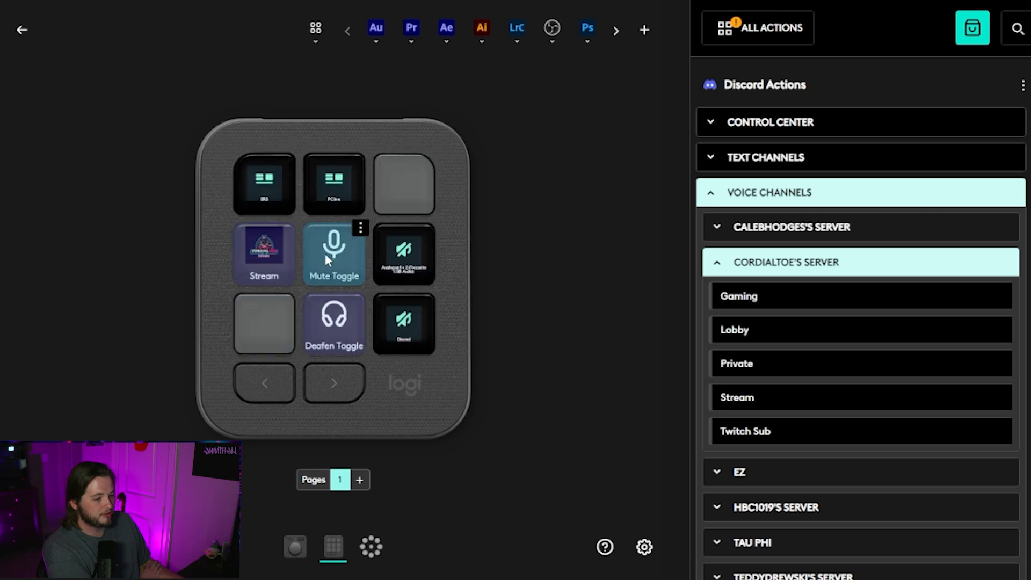
Step: Assign the "real gaming hours" voice channel from another Discord server to the first key of the bottom row and collapse the voice channels
click(717, 264)
click(842, 338)
drag(841, 373, 254, 341)
click(732, 196)
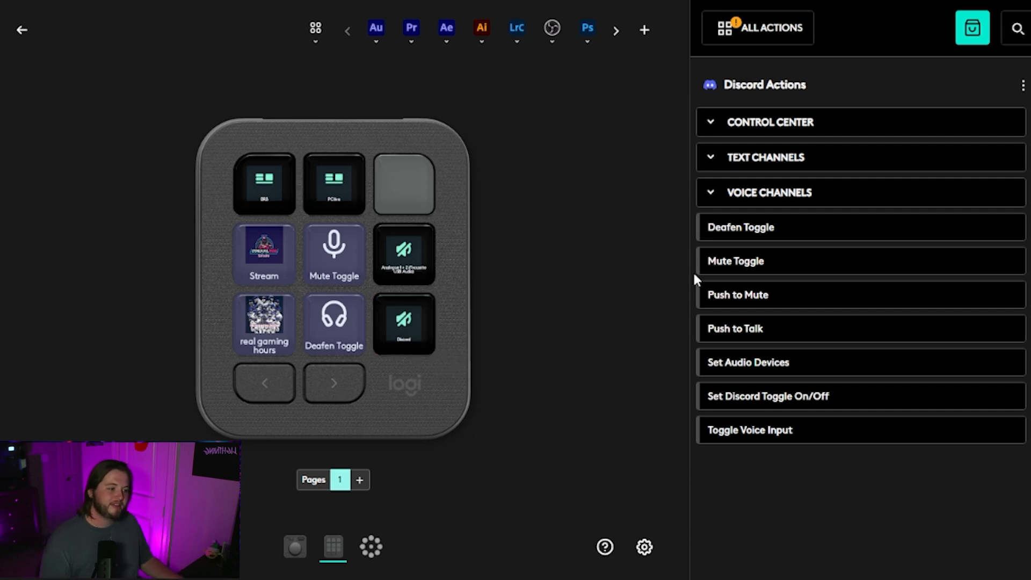
Step: Assign the Twitch Create clip action to the third key of the top row
click(762, 43)
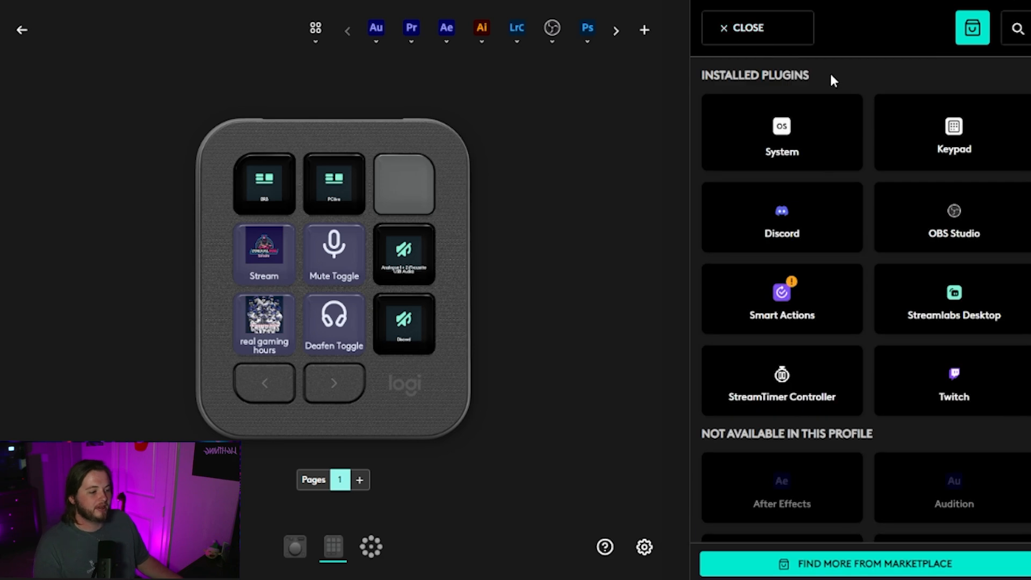
click(967, 394)
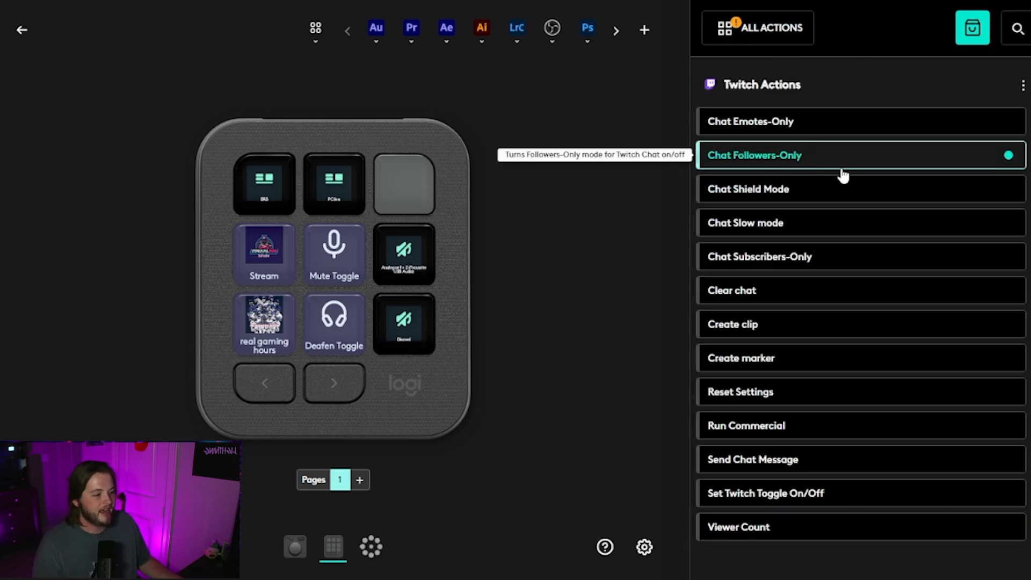
drag(826, 325, 404, 183)
Step: Replace the Create clip action on the top row's third key with the Streamlabs Desktop Replay Buffer Save action
mouse_move(433, 160)
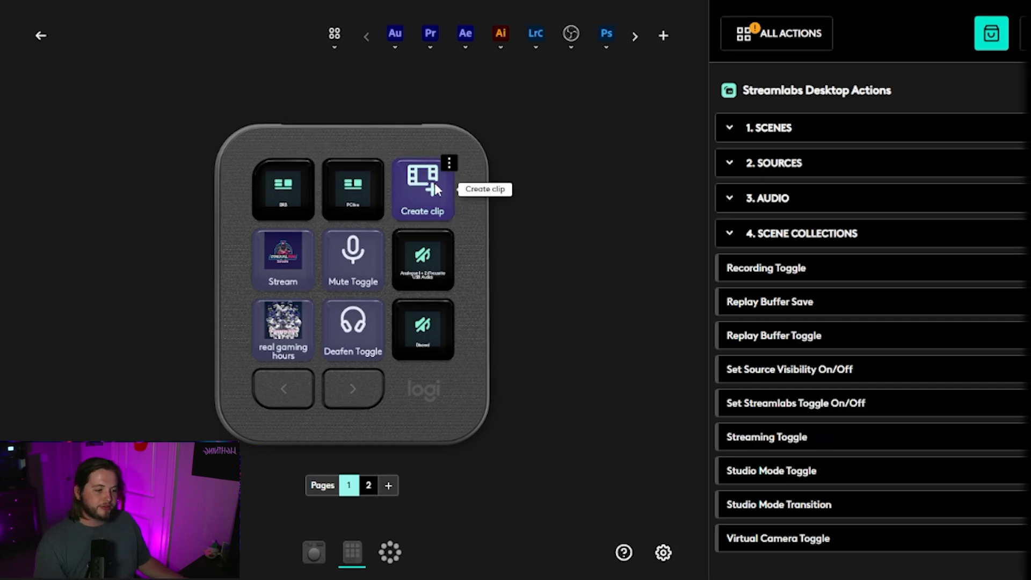
click(434, 183)
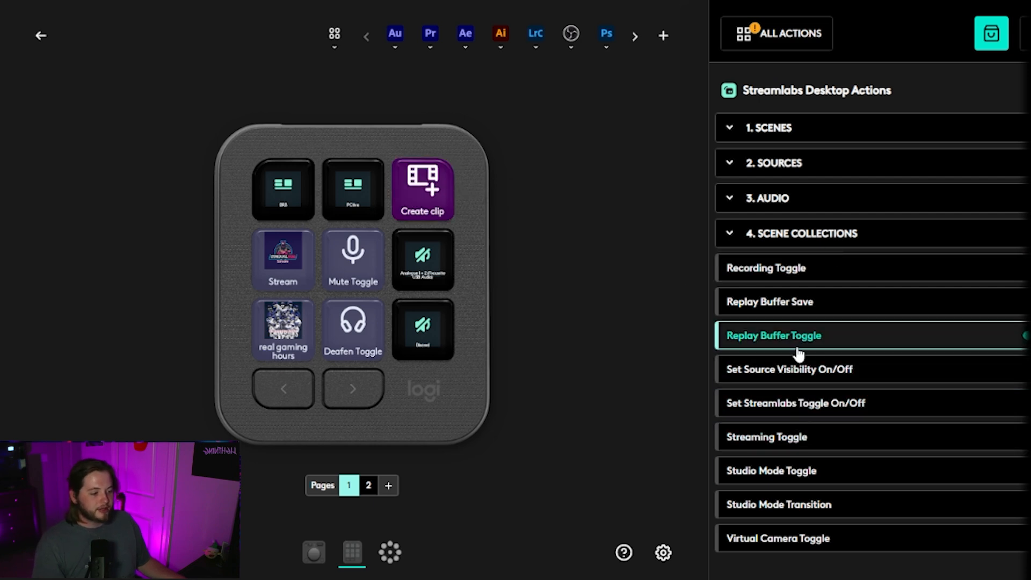
drag(793, 301, 433, 205)
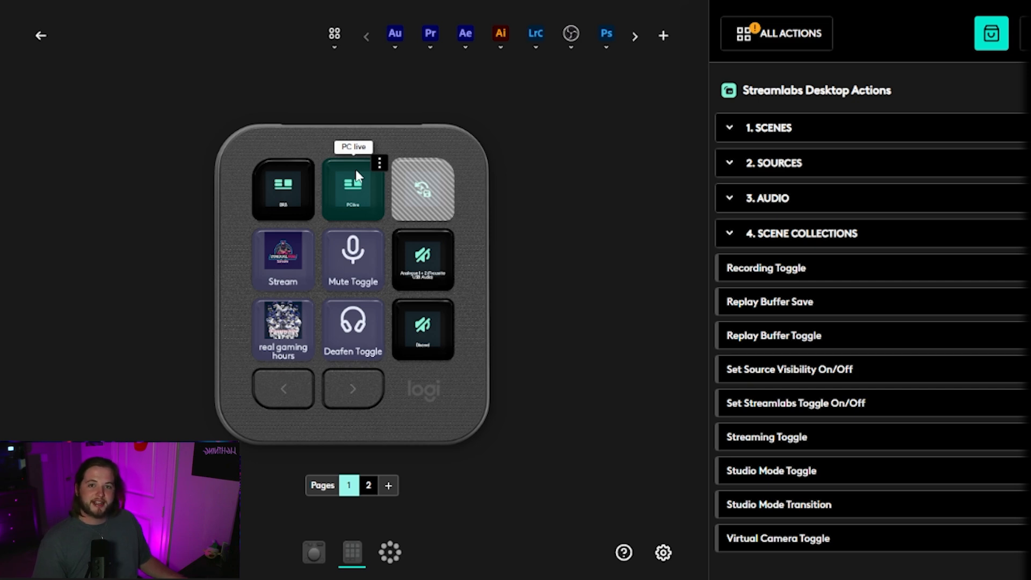
Step: Put the Twitch Create clip action back on the top row's third key in place of Replay Buffer Save
click(783, 33)
click(983, 400)
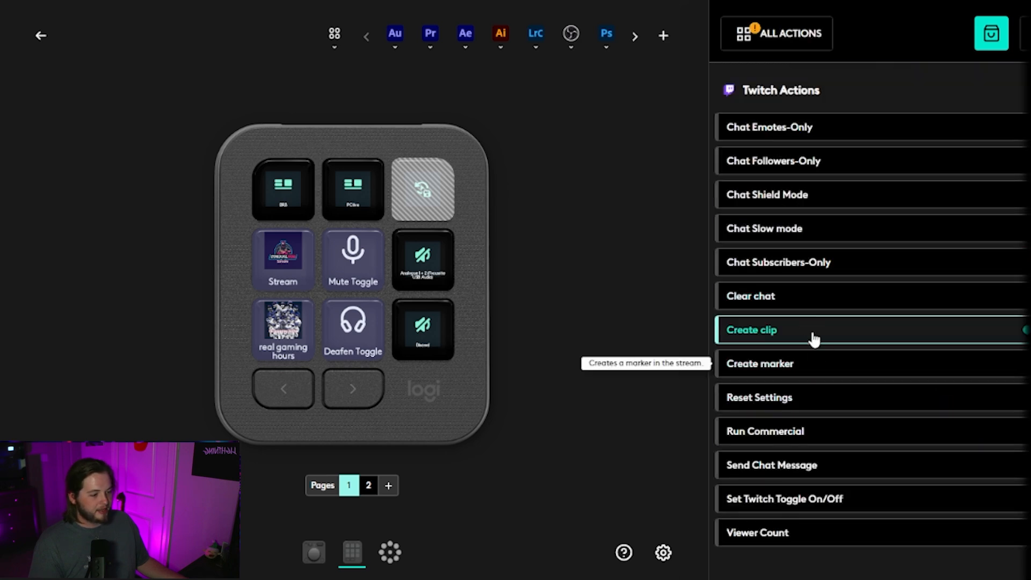
click(783, 329)
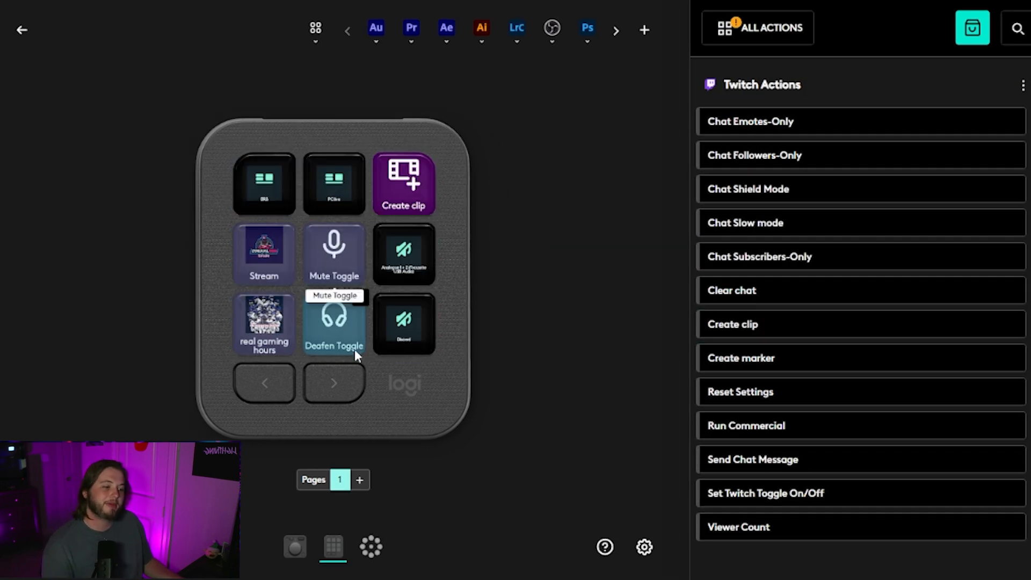
Step: Add a second page and assign the general audio actions Analogue 1 + 2 and HDMI (NZXT Signal 4K30 Audio) to its first two keys
click(359, 480)
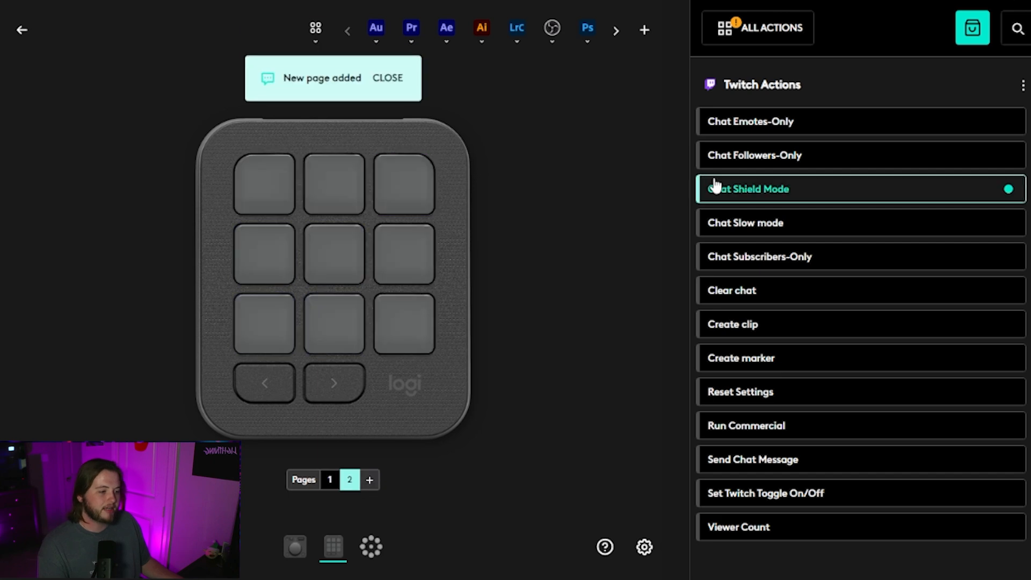
click(731, 27)
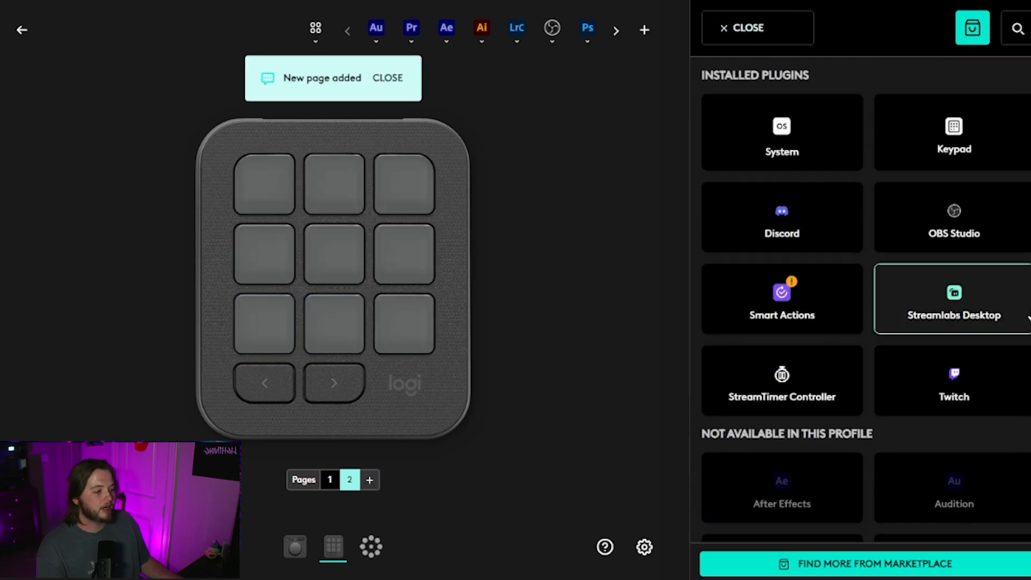
click(1001, 299)
click(788, 193)
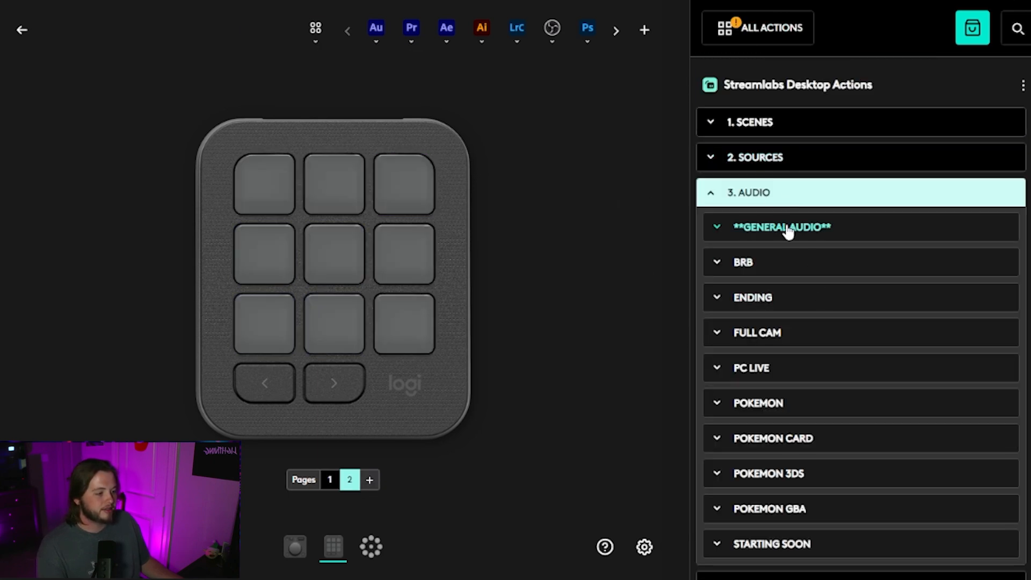
click(791, 229)
drag(785, 262, 263, 200)
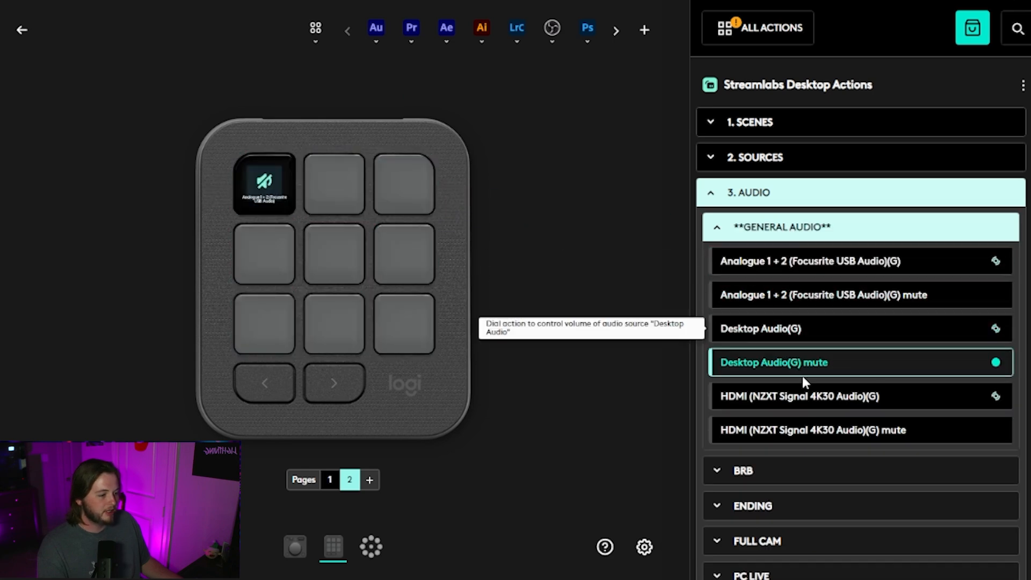
drag(871, 408, 325, 196)
Step: Assign the PC live audio actions Discord to the top row's third key and Game Audio to the middle row's first key
click(749, 231)
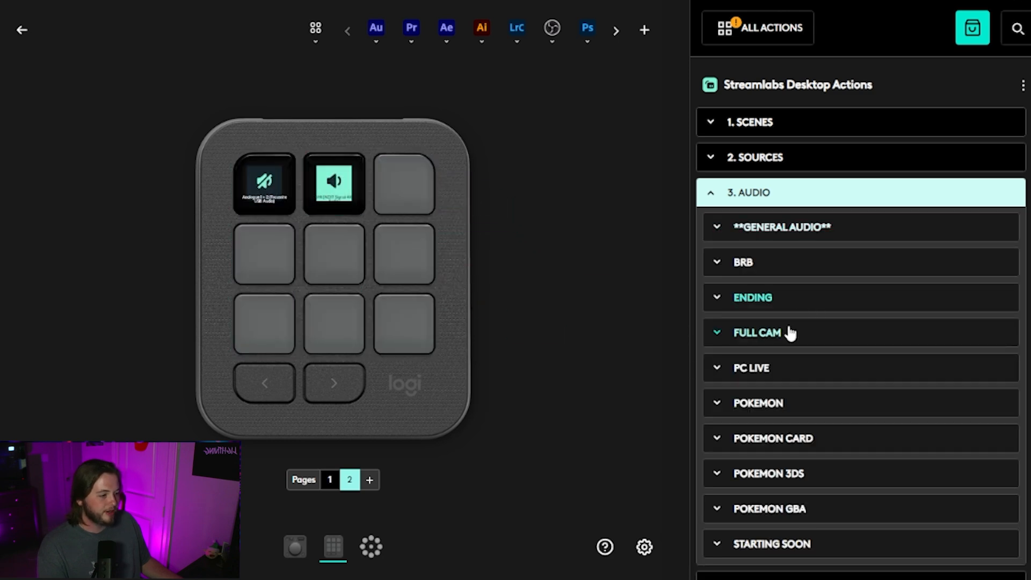
click(768, 365)
scroll(838, 362, down, 1)
drag(805, 338, 433, 205)
drag(889, 398, 264, 256)
click(779, 297)
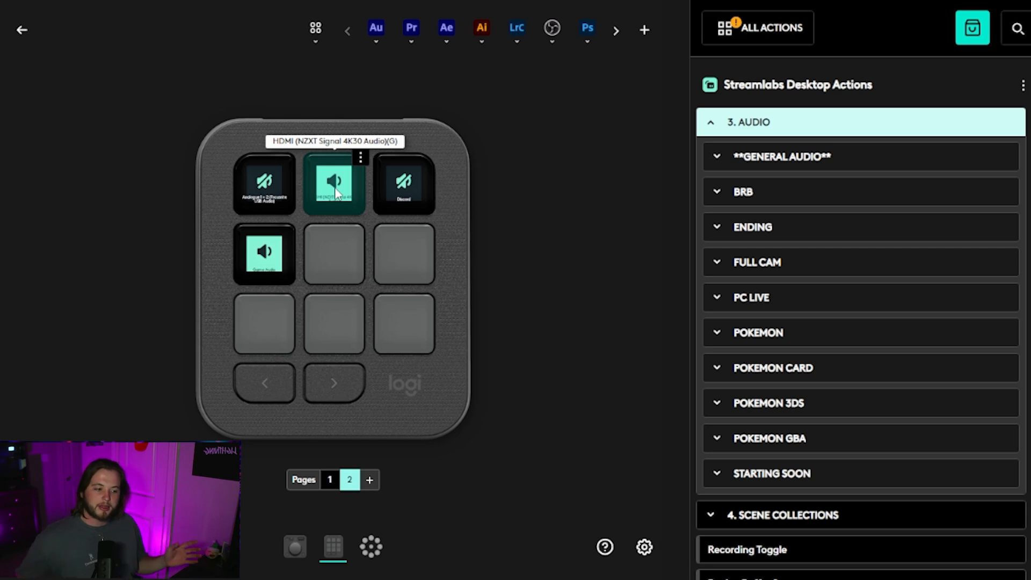
click(748, 128)
Step: Fill the middle row with the full cam and Pokemon scenes and the bottom row with Starting soon, Xbox and Ending
click(768, 135)
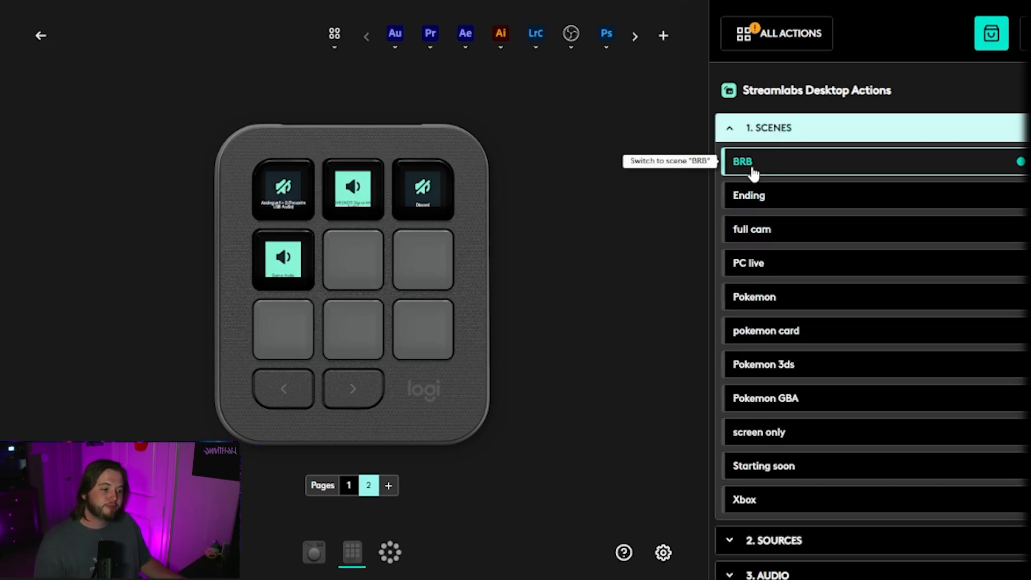
drag(807, 240, 337, 267)
drag(791, 209, 420, 346)
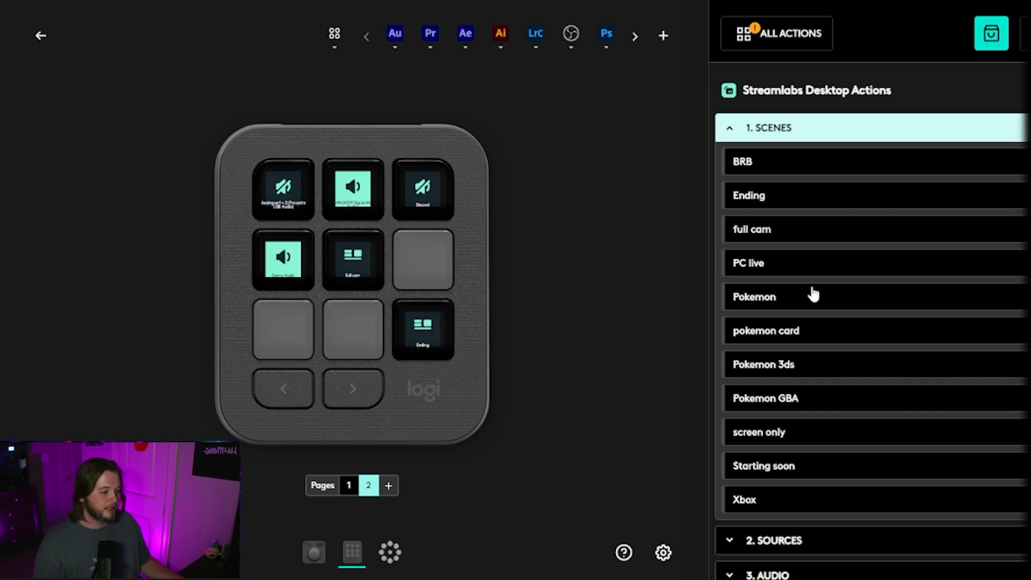
drag(785, 466, 283, 330)
drag(768, 498, 362, 341)
drag(754, 296, 423, 261)
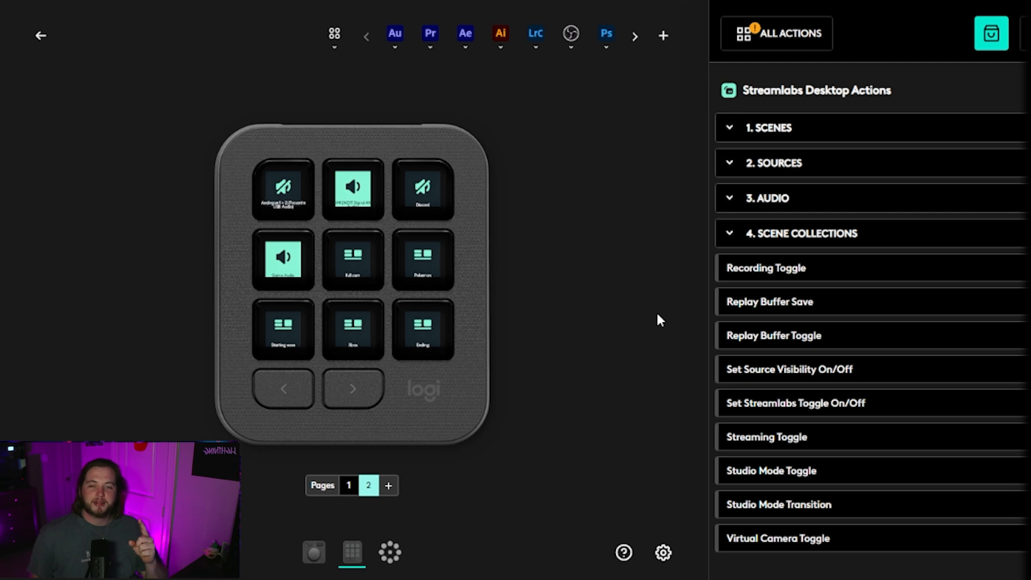
Step: Review both keypad pages by switching between them, ending on page 1
click(348, 485)
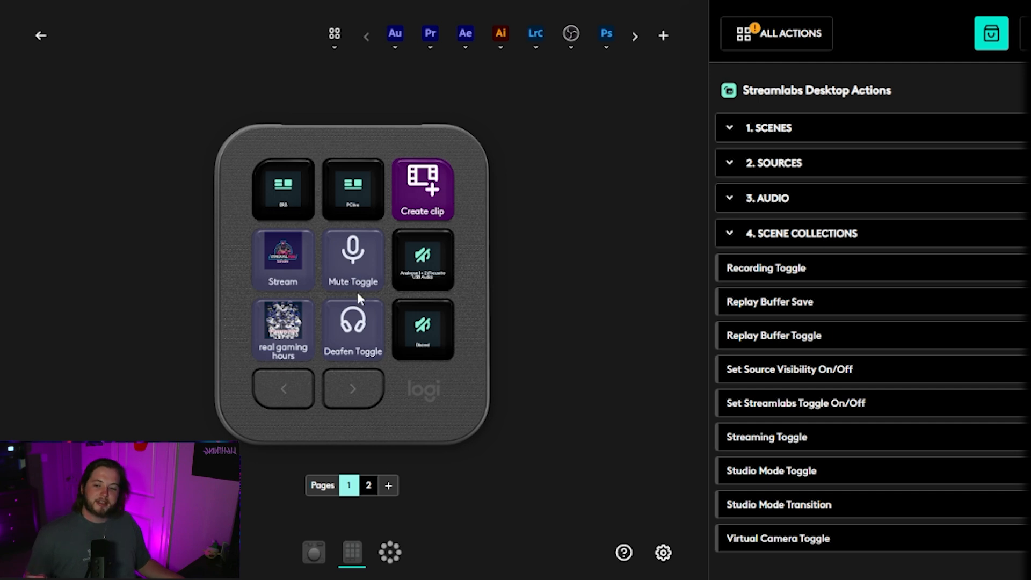
click(363, 395)
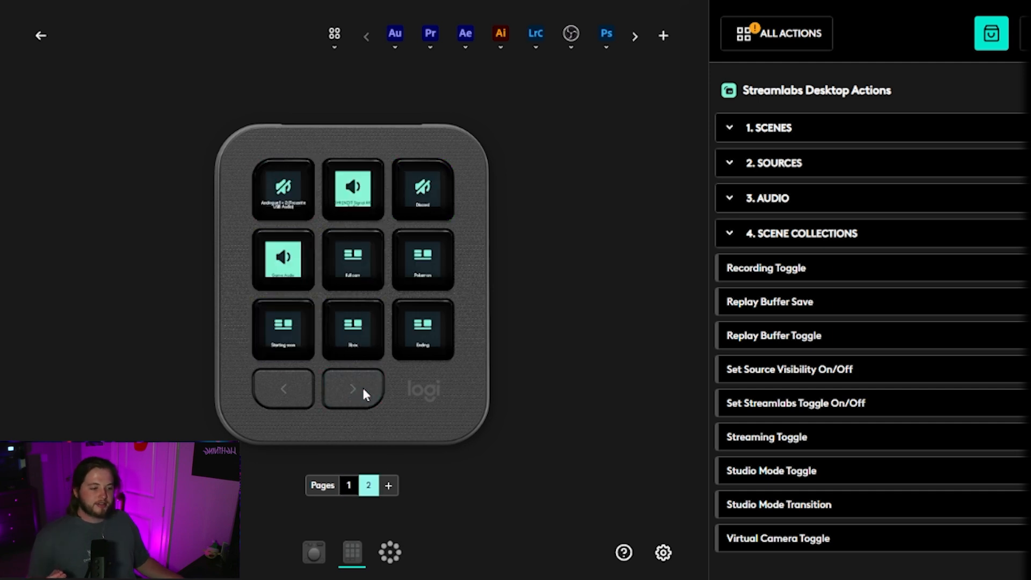
click(277, 393)
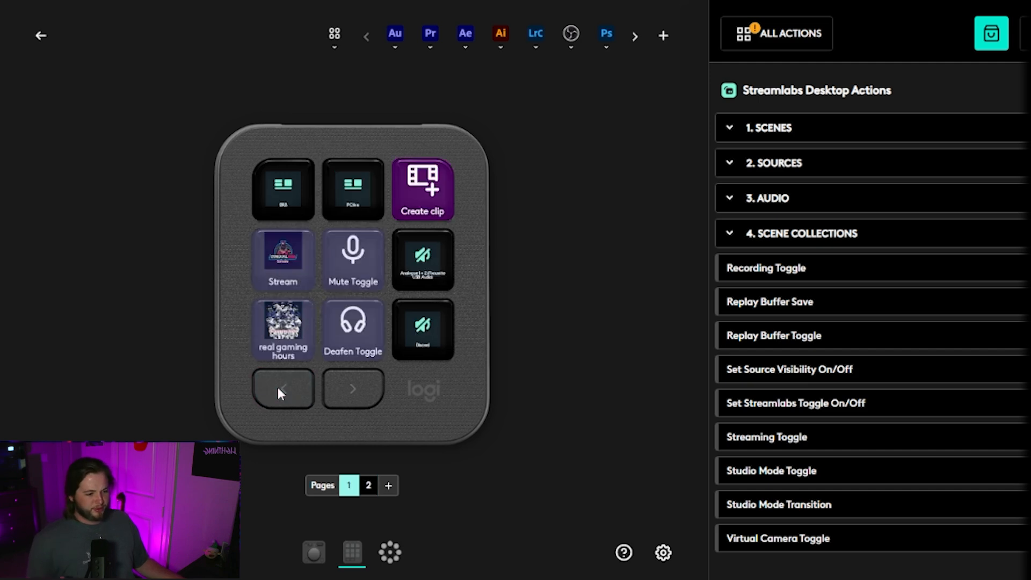